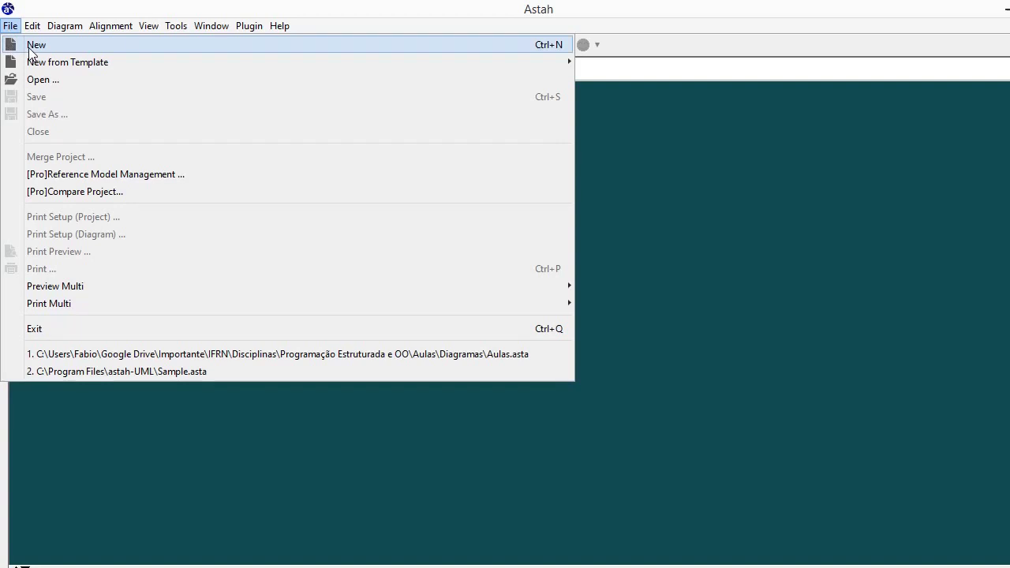
Step: Create a new project and add a class diagram to it
left_click(35, 46)
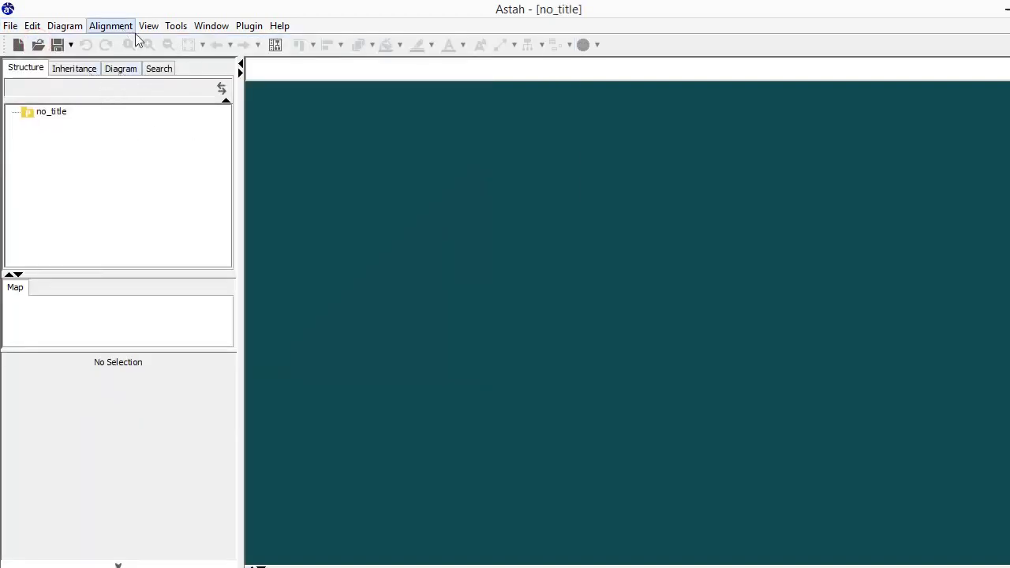
left_click(65, 26)
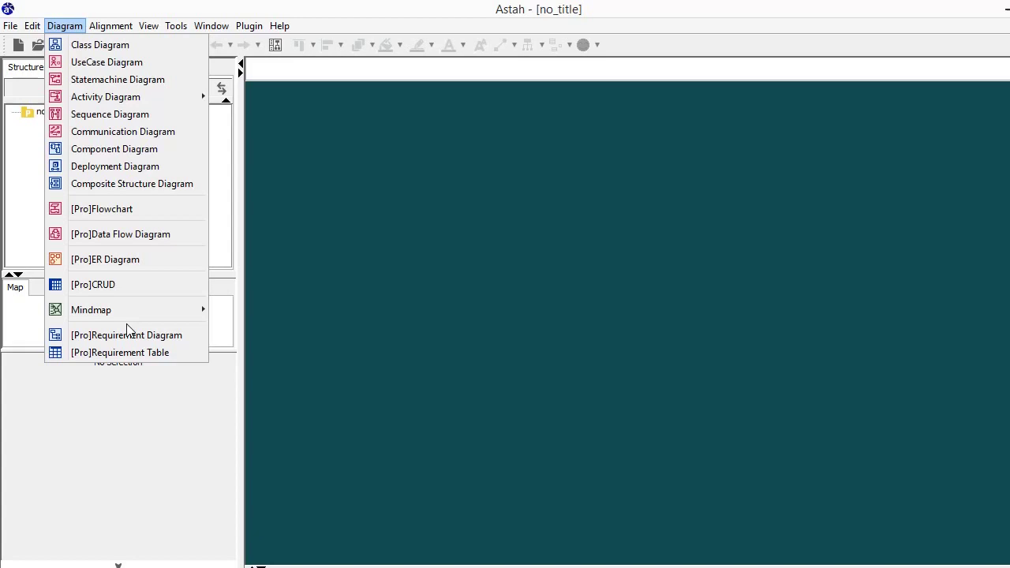
left_click(115, 45)
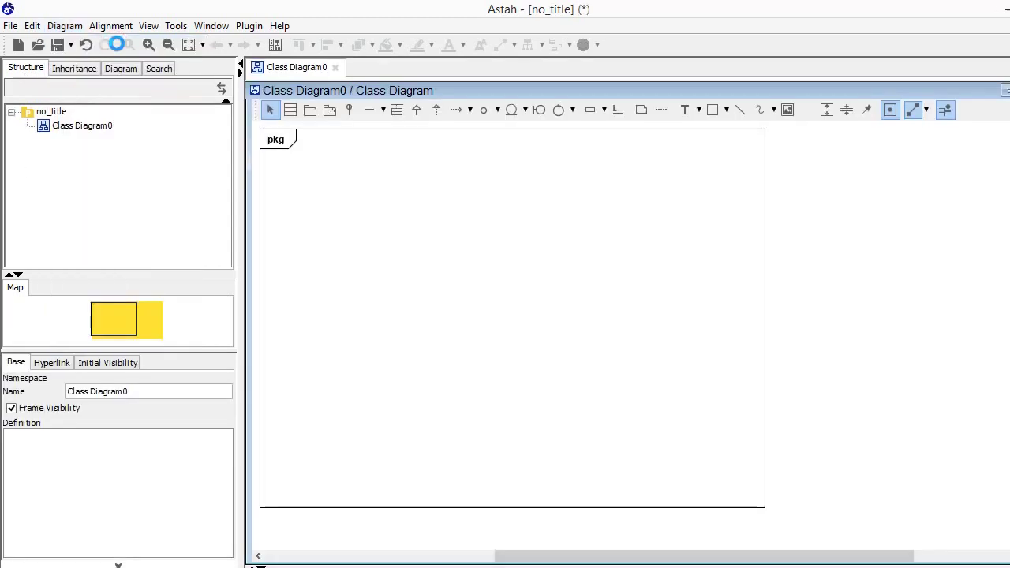
Step: Place a new class near the top of the diagram frame and shift it slightly right and upwards
left_click(292, 111)
left_click(421, 177)
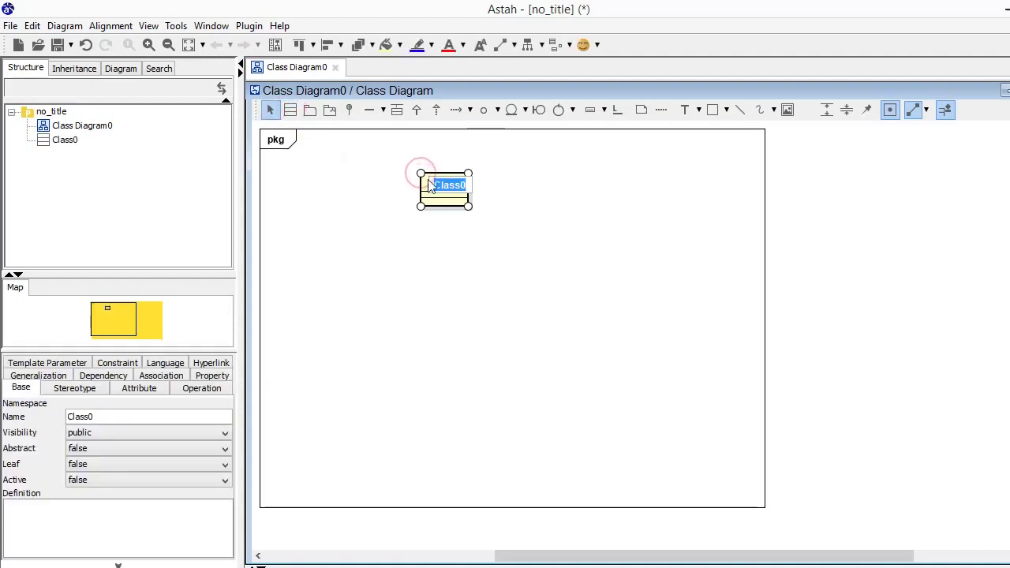
left_click_drag(430, 187, 456, 181)
left_click(504, 224)
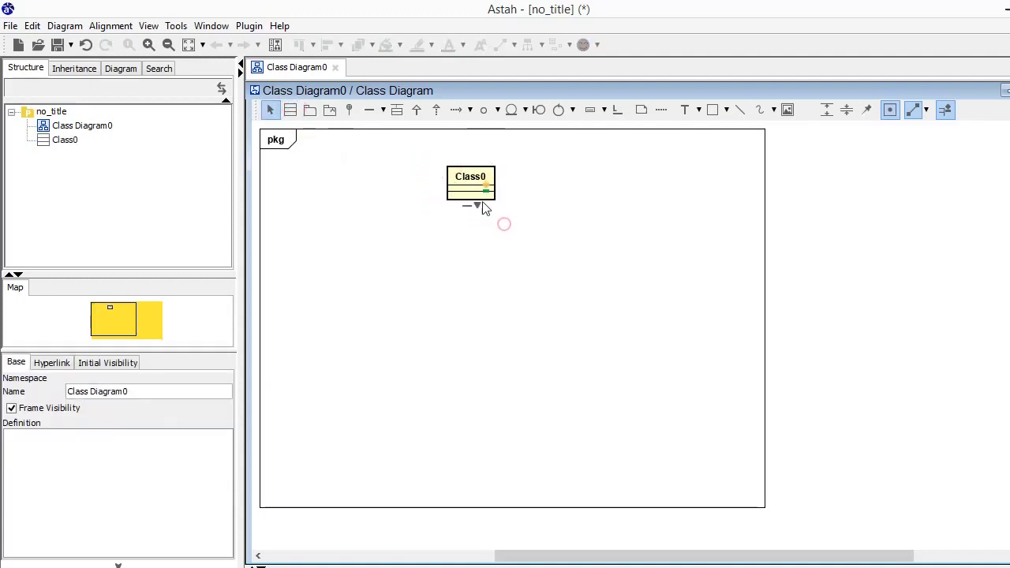
Step: Try light blue as the class's fill colour, and settle on white
left_click(483, 195)
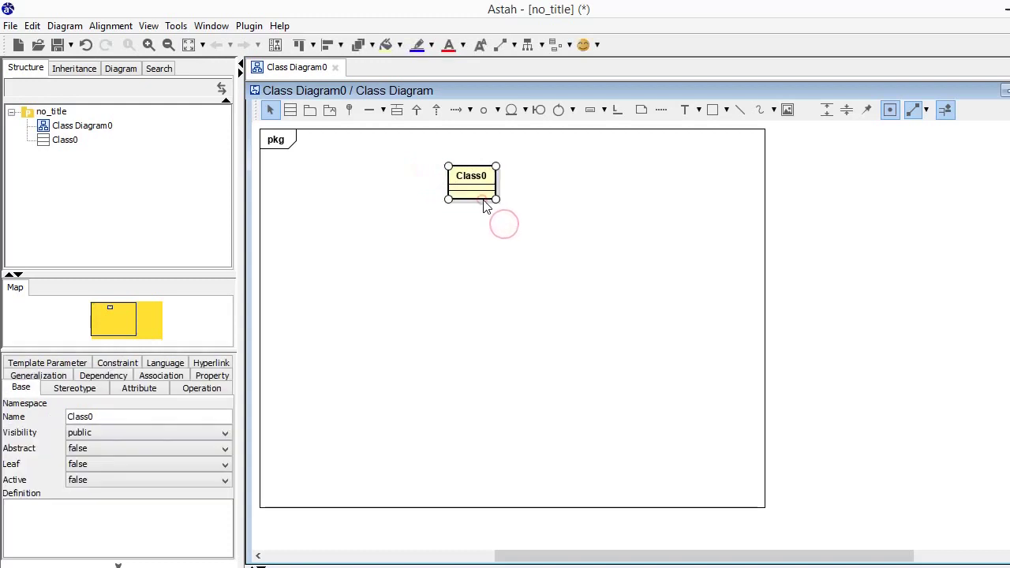
left_click(400, 44)
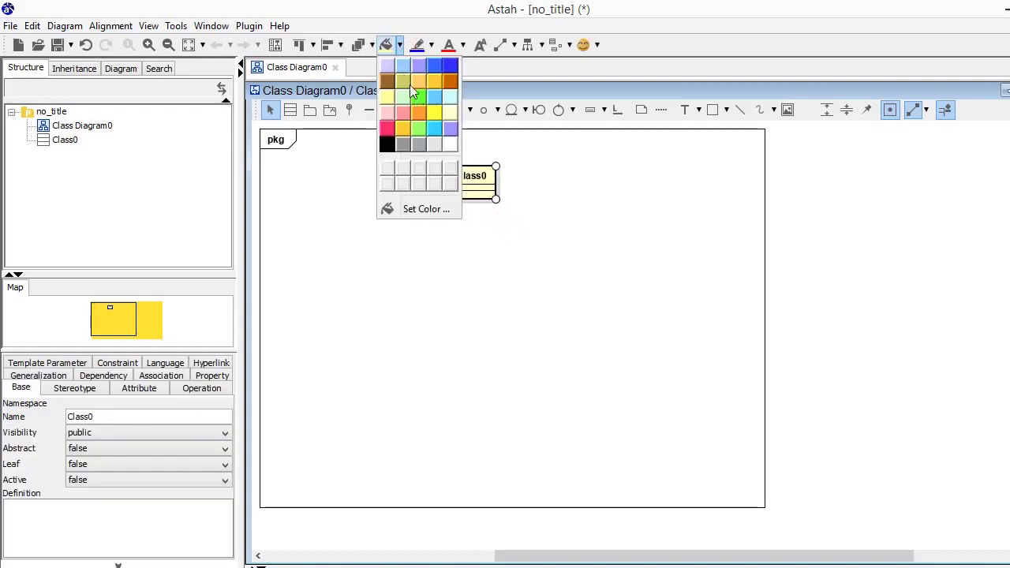
left_click(404, 63)
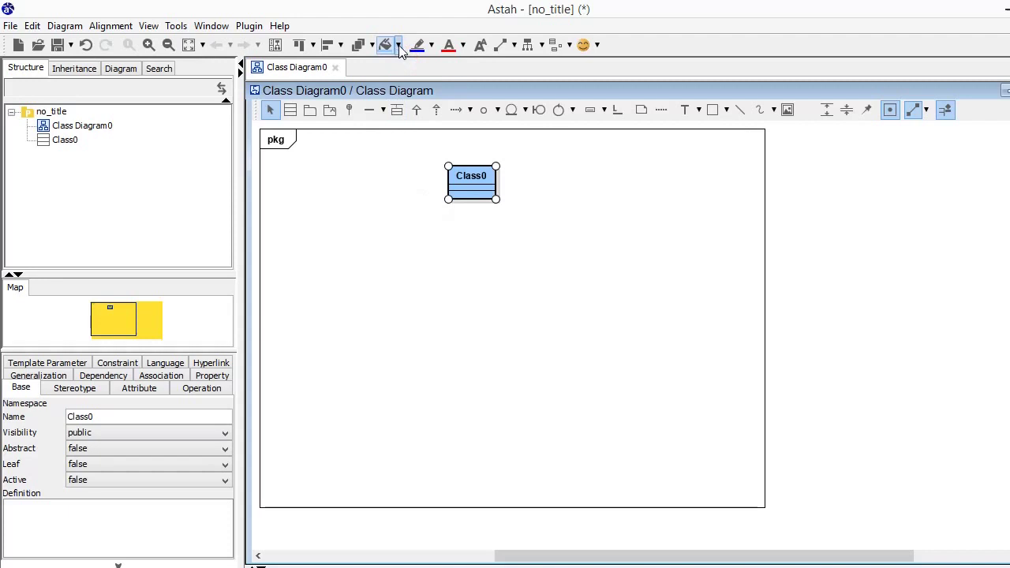
left_click(399, 45)
left_click(450, 142)
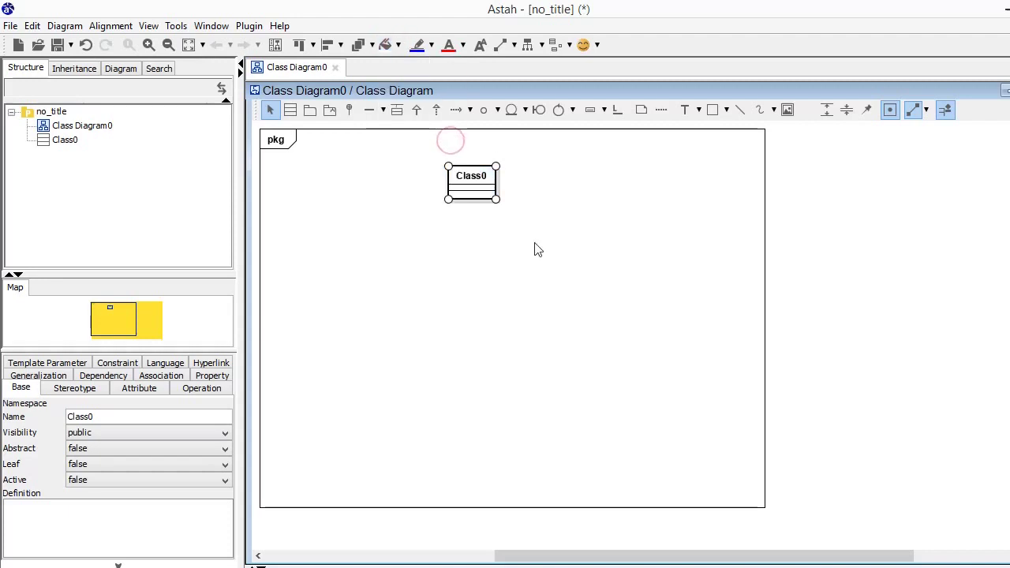
left_click(538, 263)
Step: Rename the class as Pessoa
left_click(464, 177)
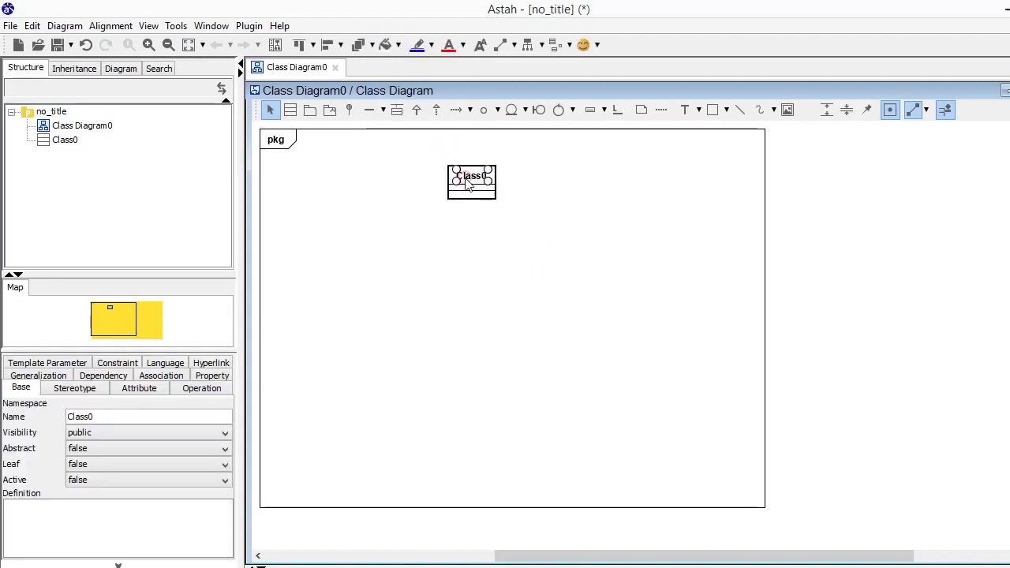
double_click(108, 416)
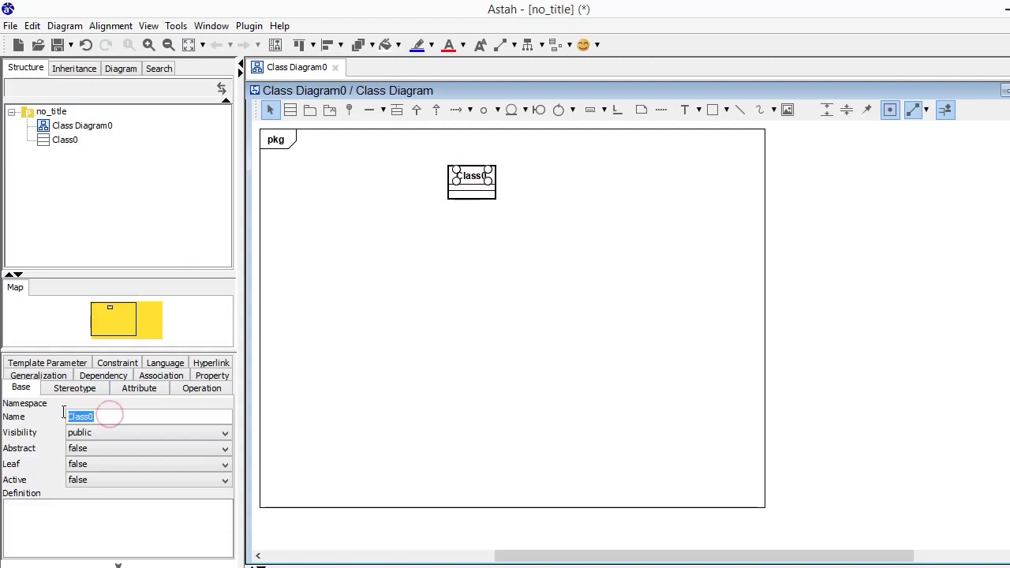
type("Pess")
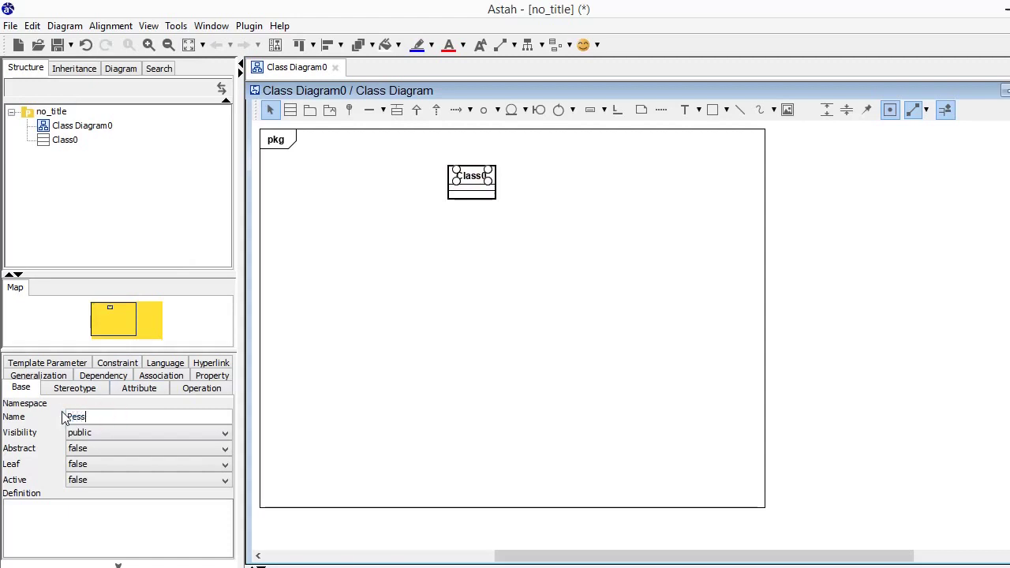
type("oa")
left_click(461, 303)
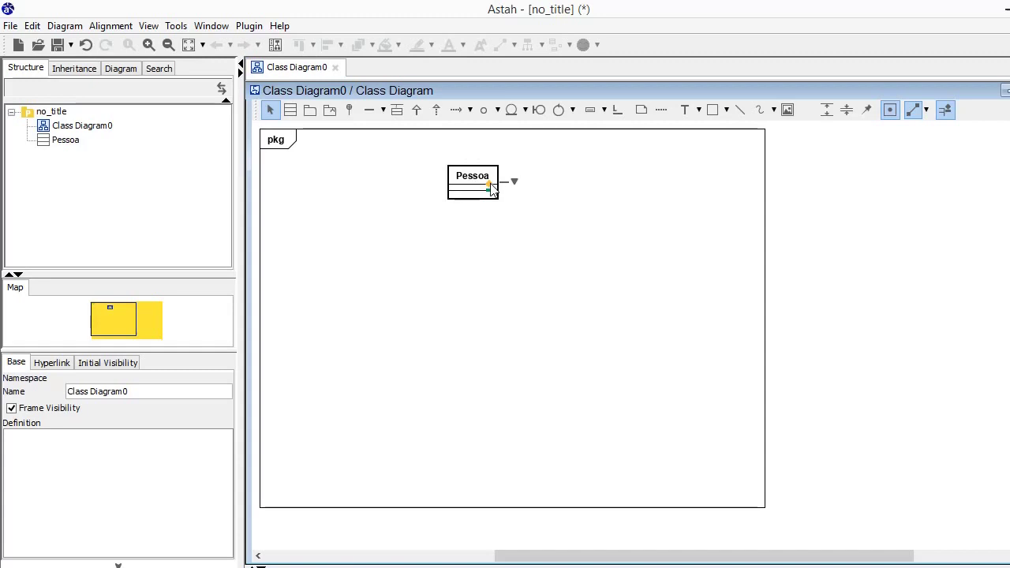
Step: Add an attribute to the Pessoa class and name it nome
left_click(489, 186)
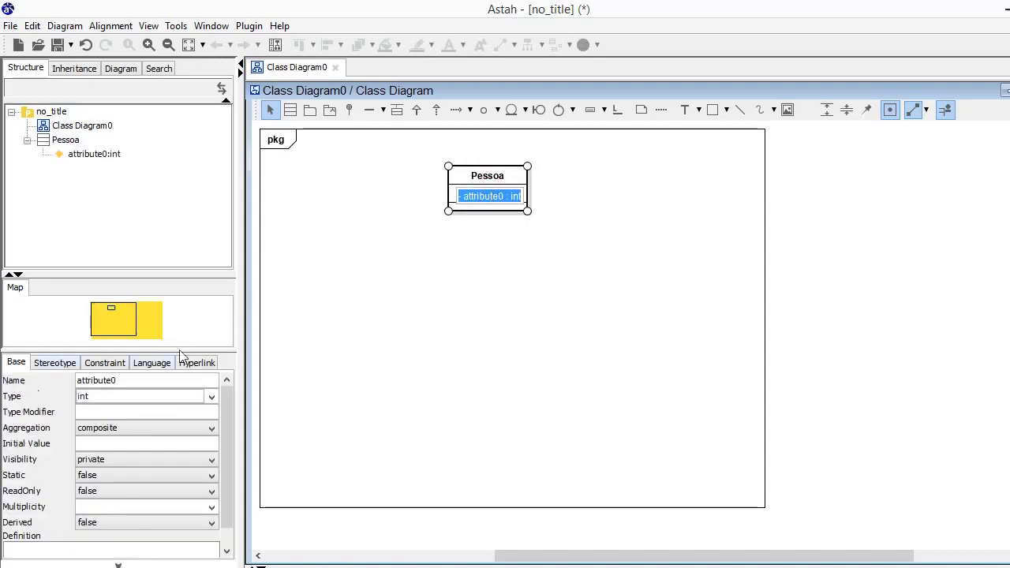
left_click(495, 270)
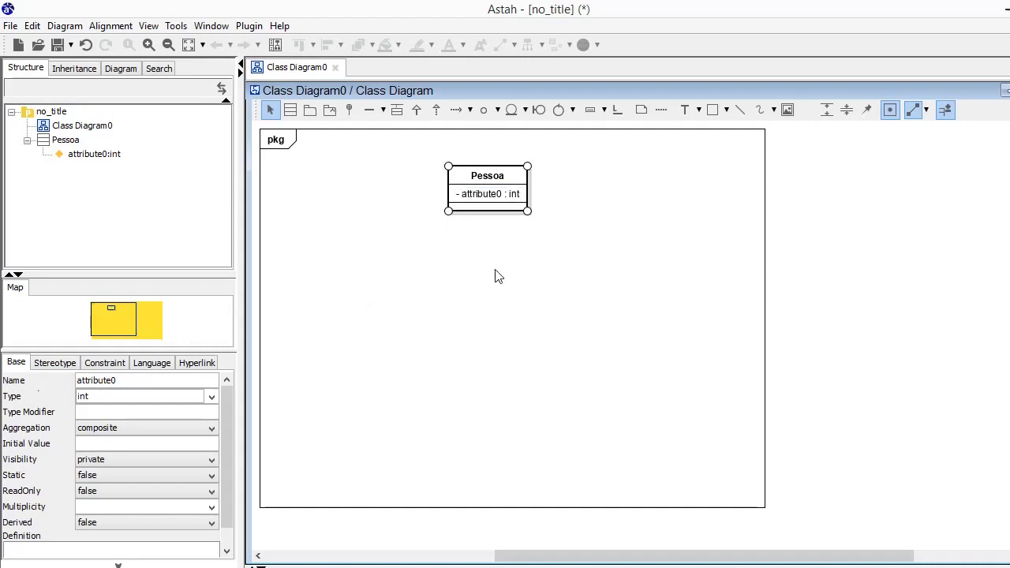
left_click(499, 199)
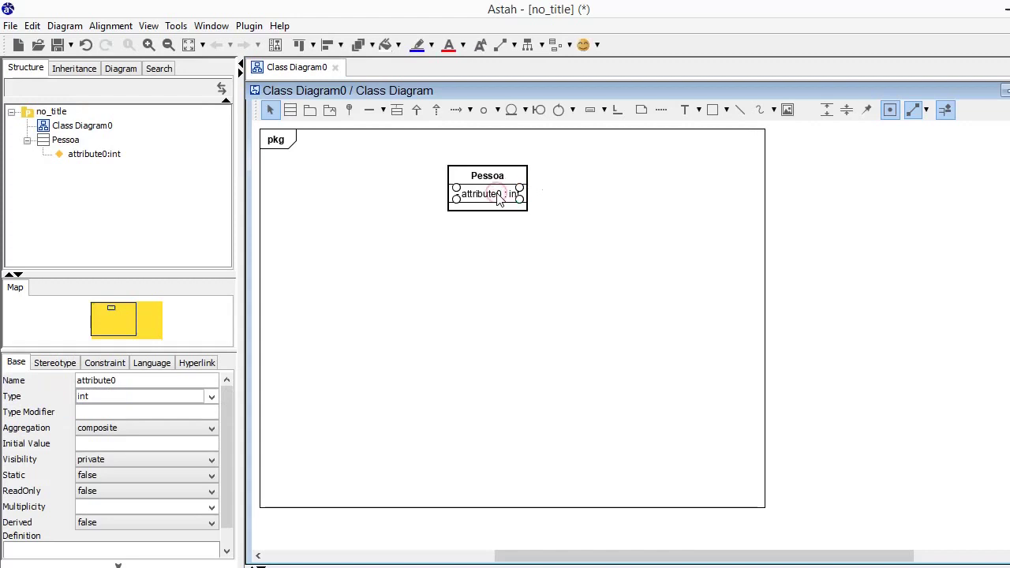
double_click(141, 380)
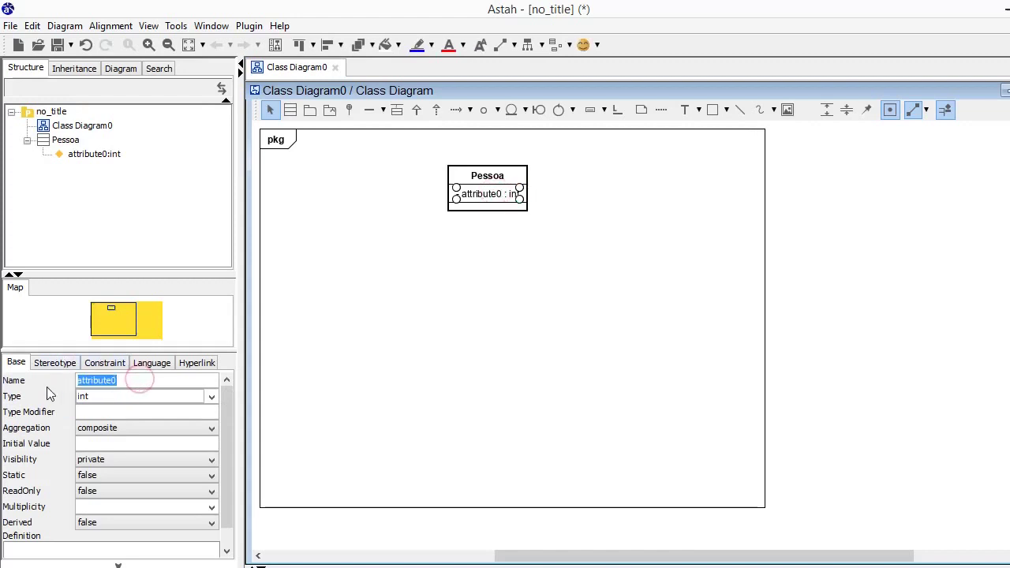
type("nome")
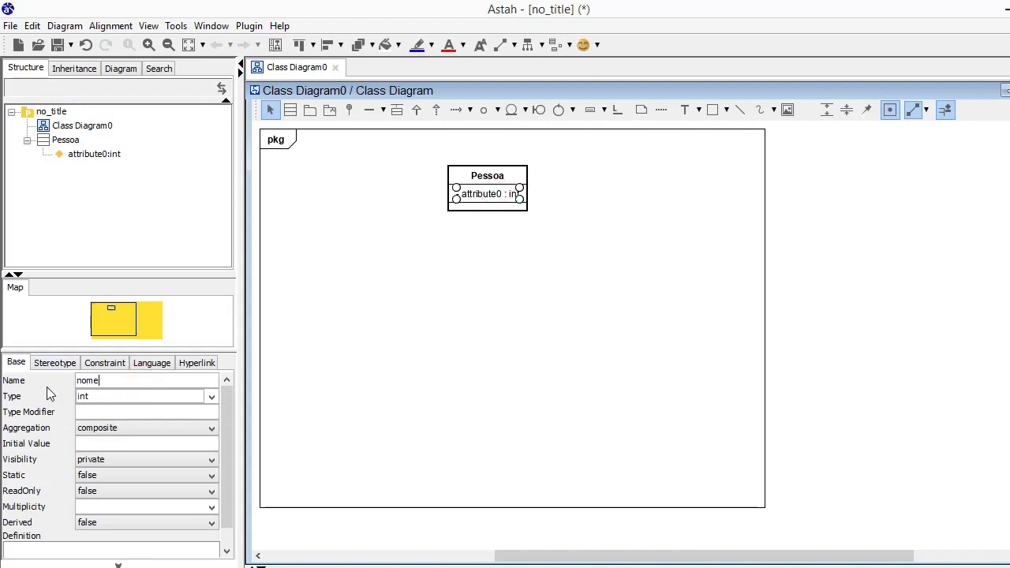
Step: Set the nome attribute's type to char and its visibility to private
left_click(212, 397)
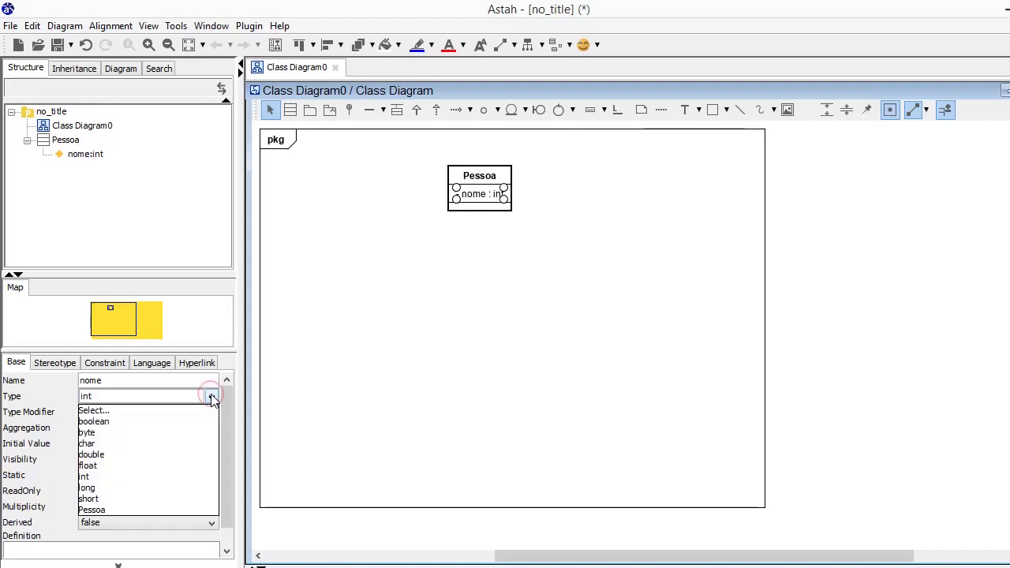
left_click(115, 447)
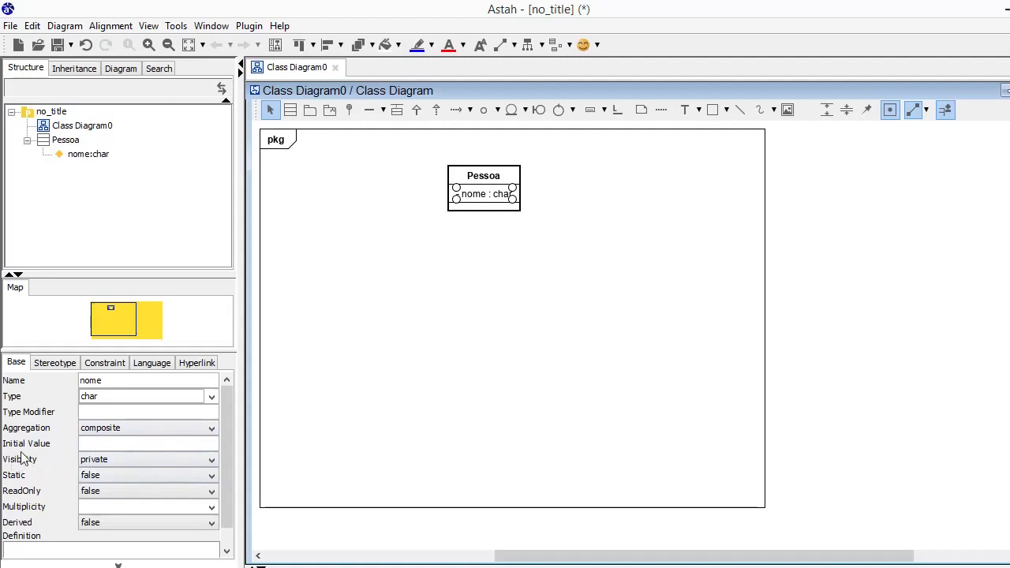
left_click(96, 462)
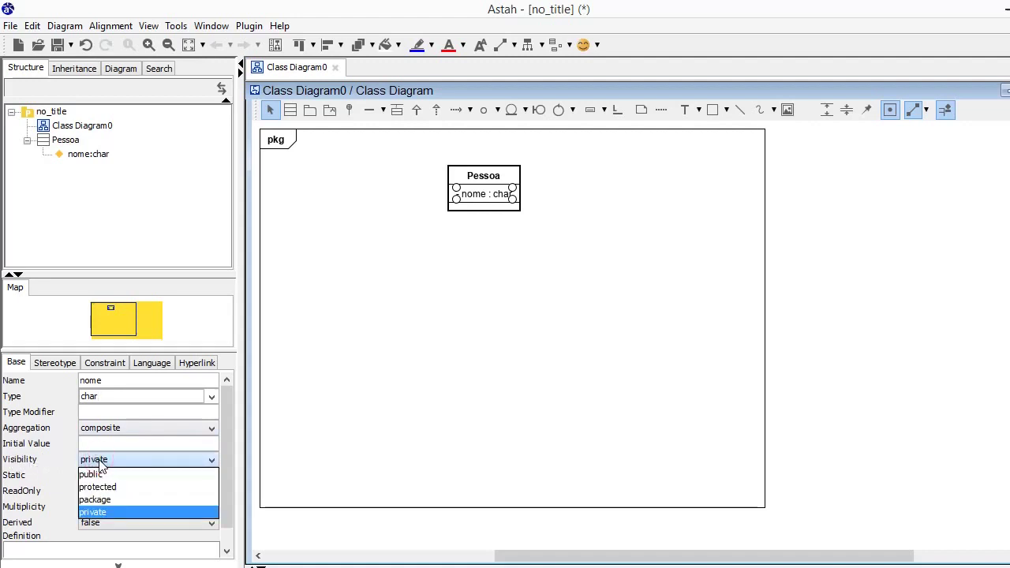
left_click(110, 513)
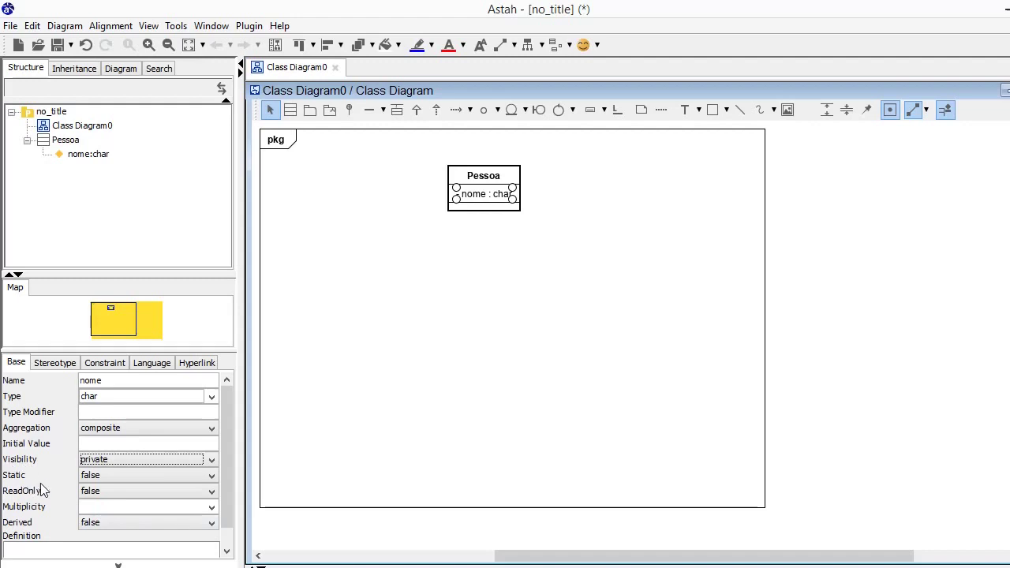
scroll(230, 522, "down", 1)
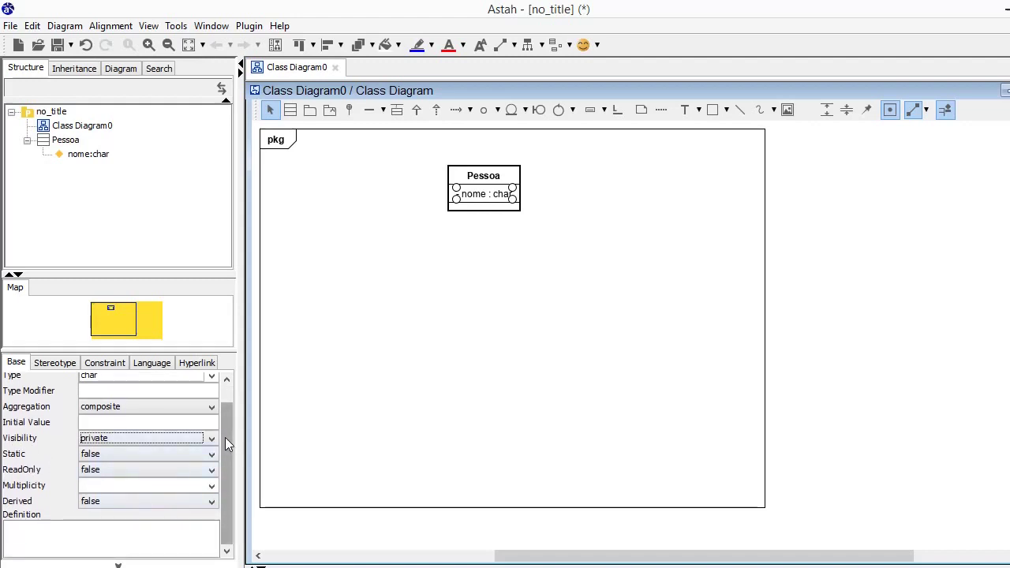
scroll(225, 437, "up", 1)
left_click(112, 380)
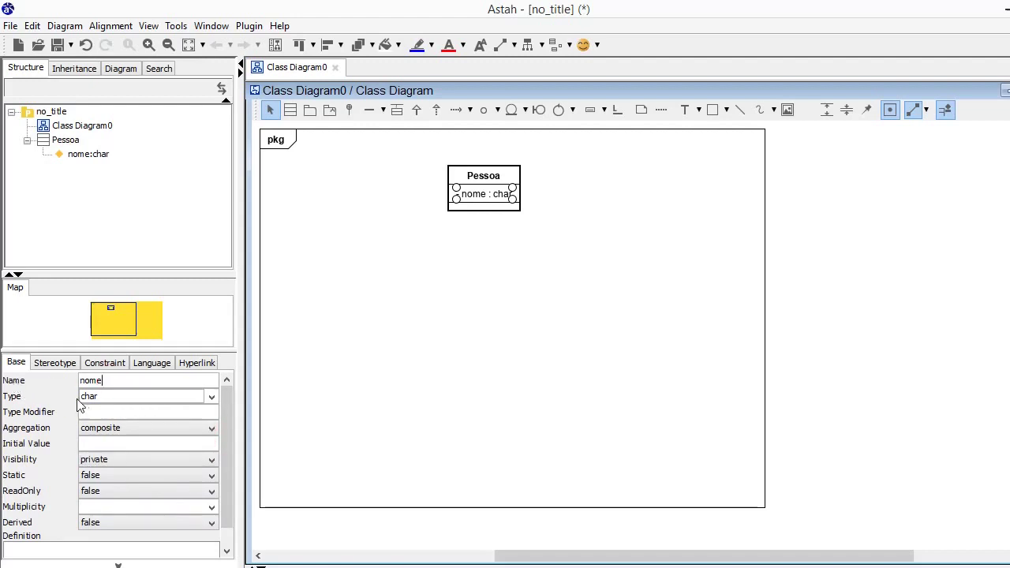
left_click(474, 287)
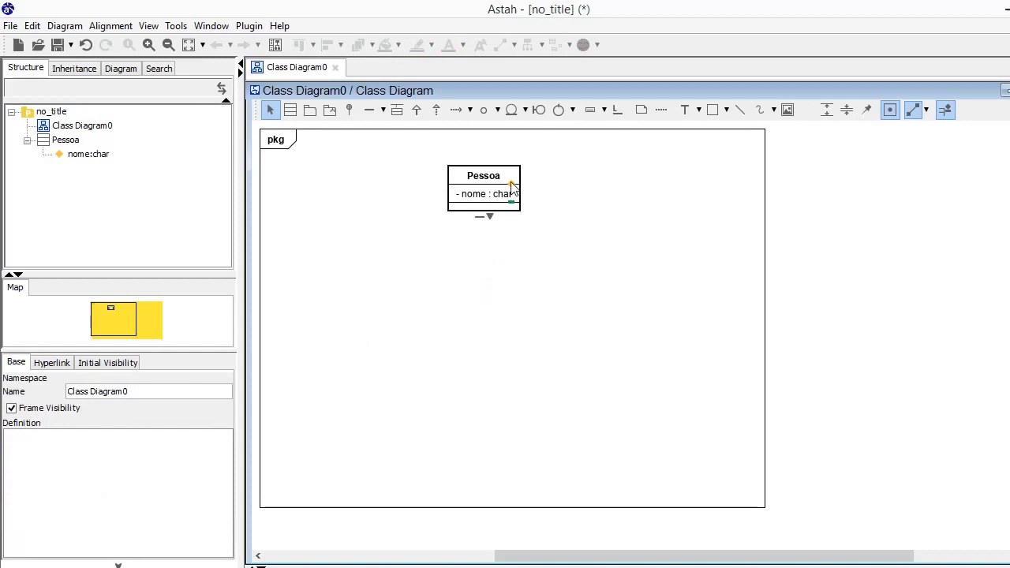
Step: Add a second attribute named idade to the Pessoa class and check its name and type properties
left_click(511, 186)
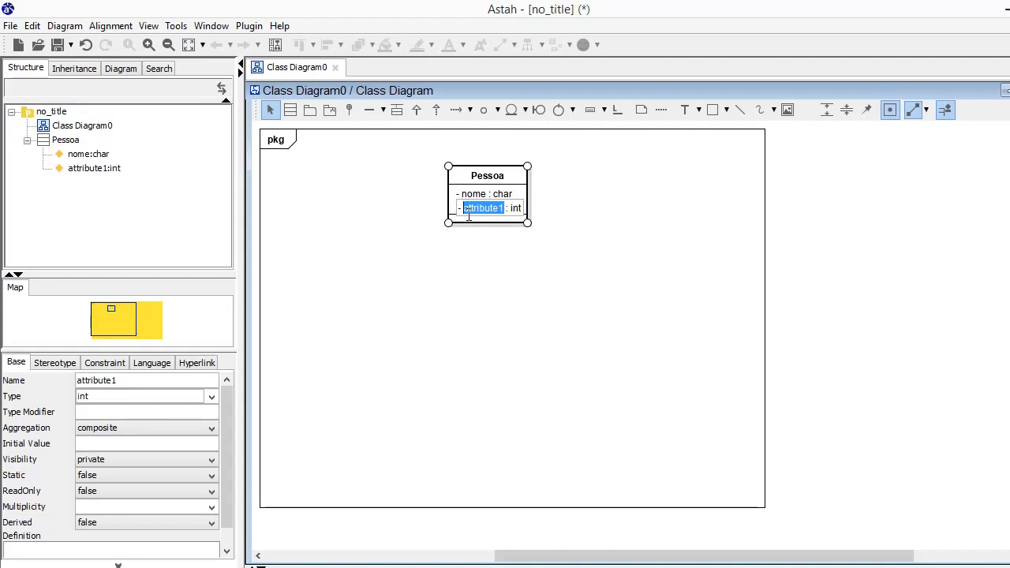
type("idade")
left_click(501, 249)
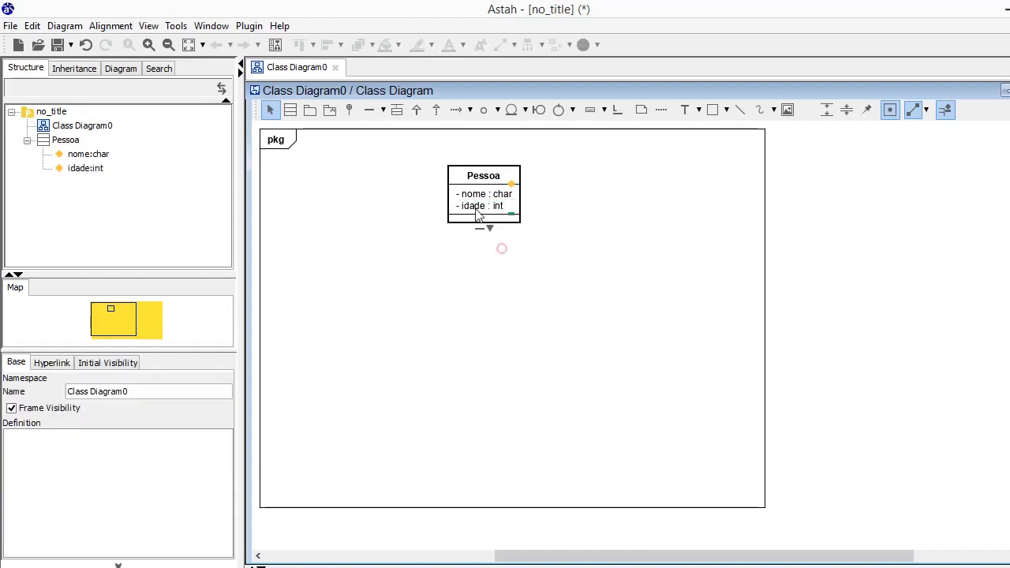
left_click(478, 206)
left_click(114, 379)
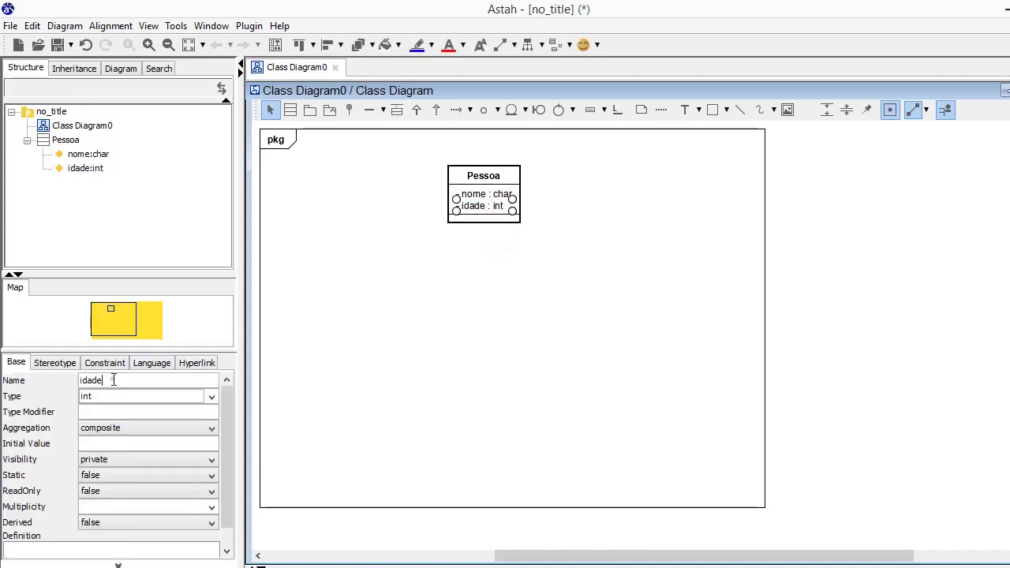
left_click(106, 396)
left_click(488, 304)
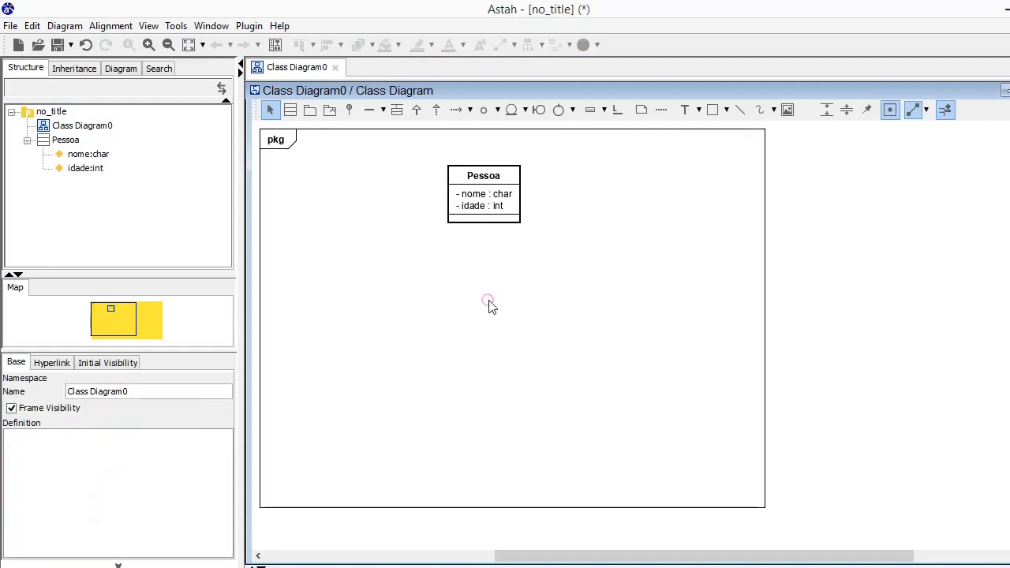
Step: Place a second class below Pessoa, leaving its default name
left_click(290, 110)
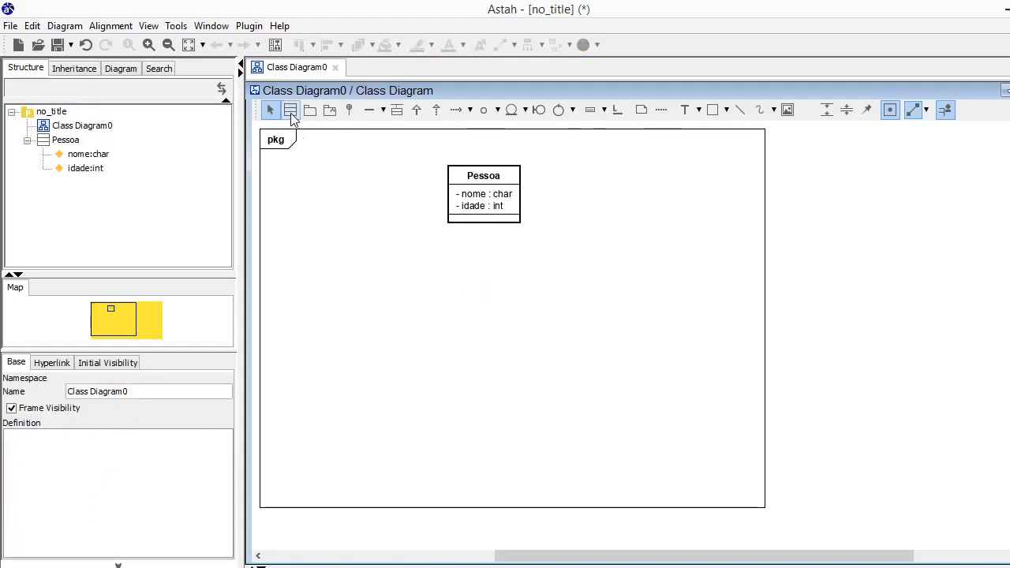
left_click(465, 286)
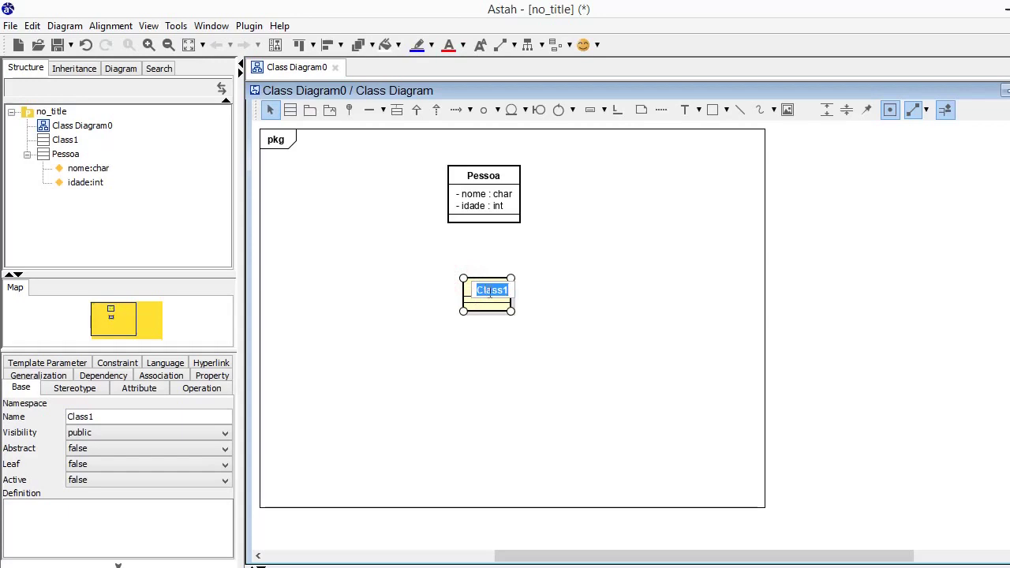
left_click(562, 280)
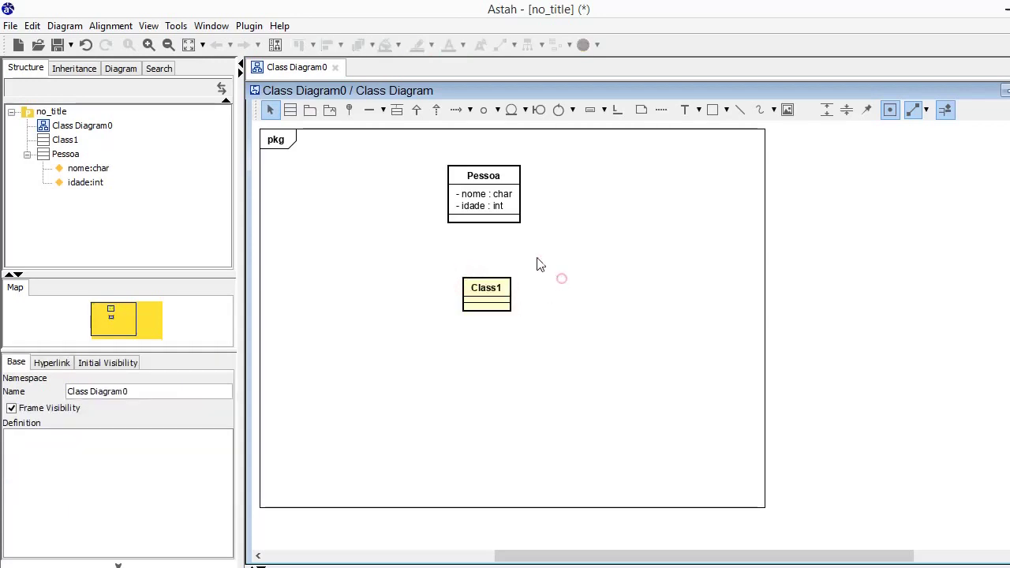
Step: Add an operation named aniversaria to the Pessoa class, keeping its return type as void
left_click(510, 214)
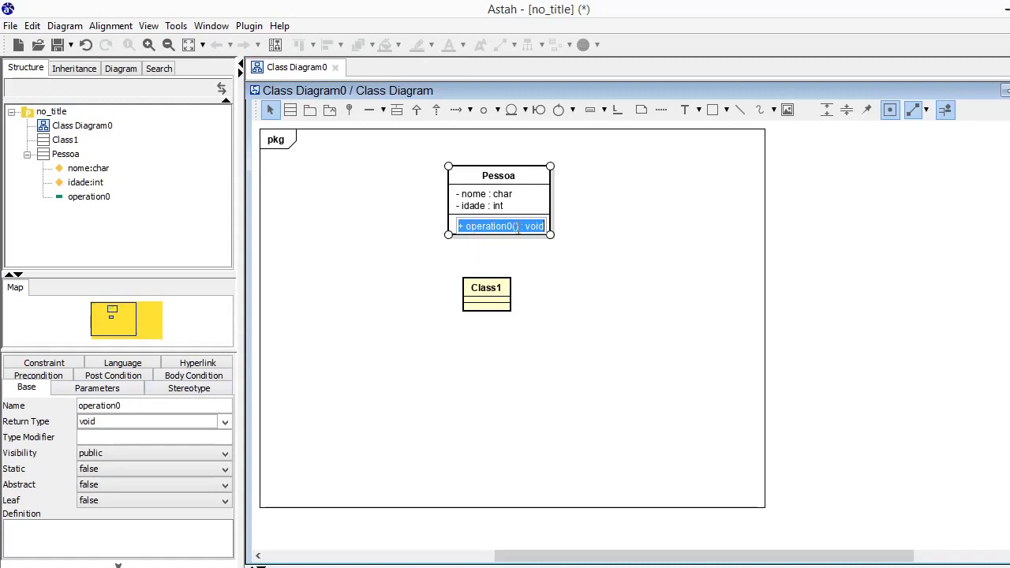
double_click(150, 405)
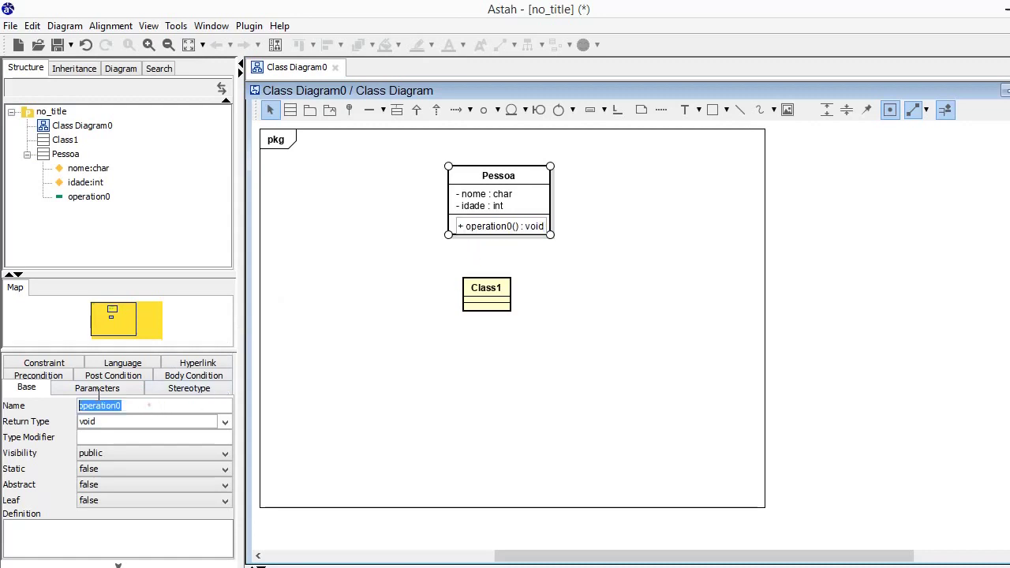
type("anie")
key("BackSpace")
type("versaria")
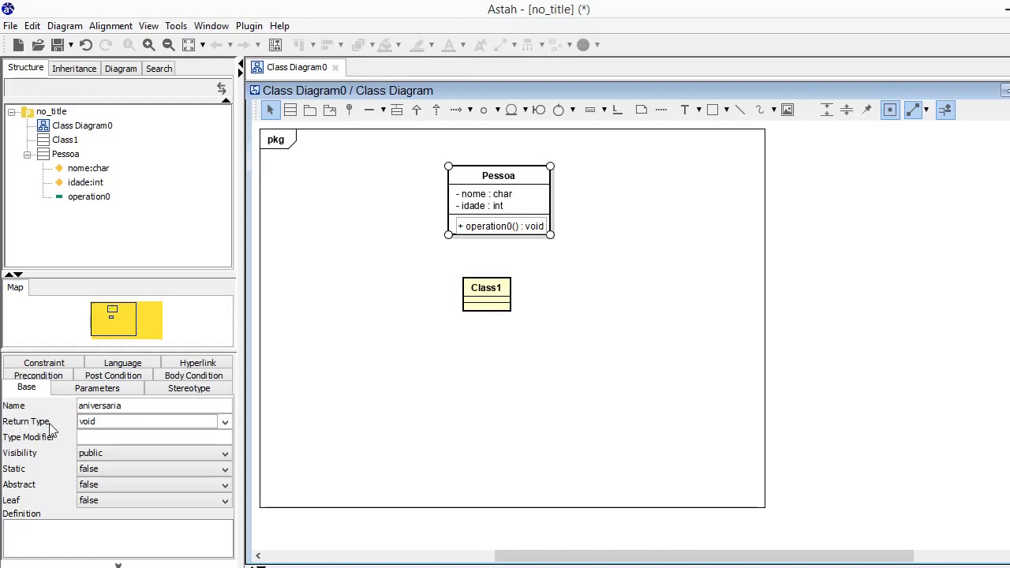
left_click(226, 421)
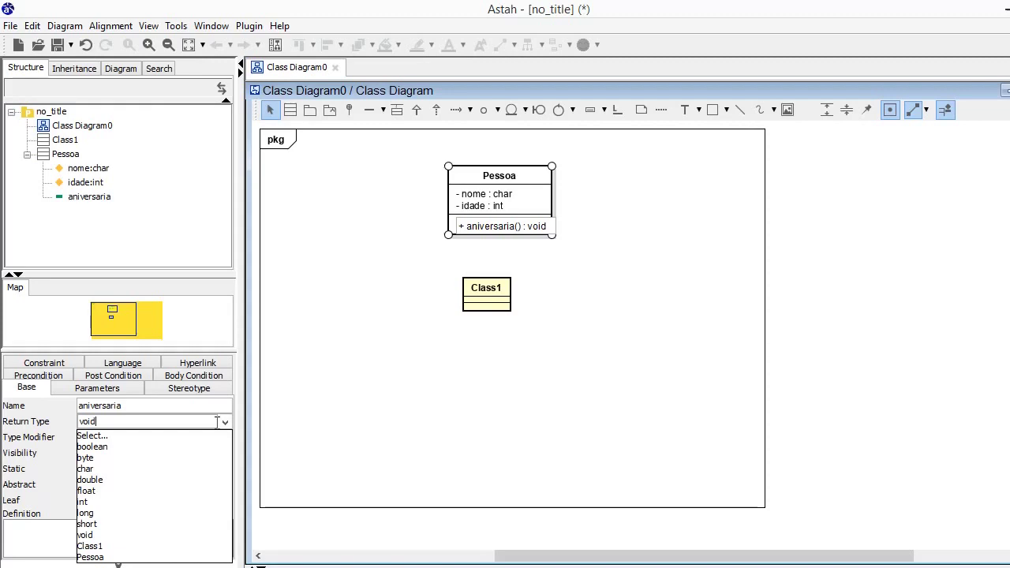
left_click(379, 371)
left_click(379, 371)
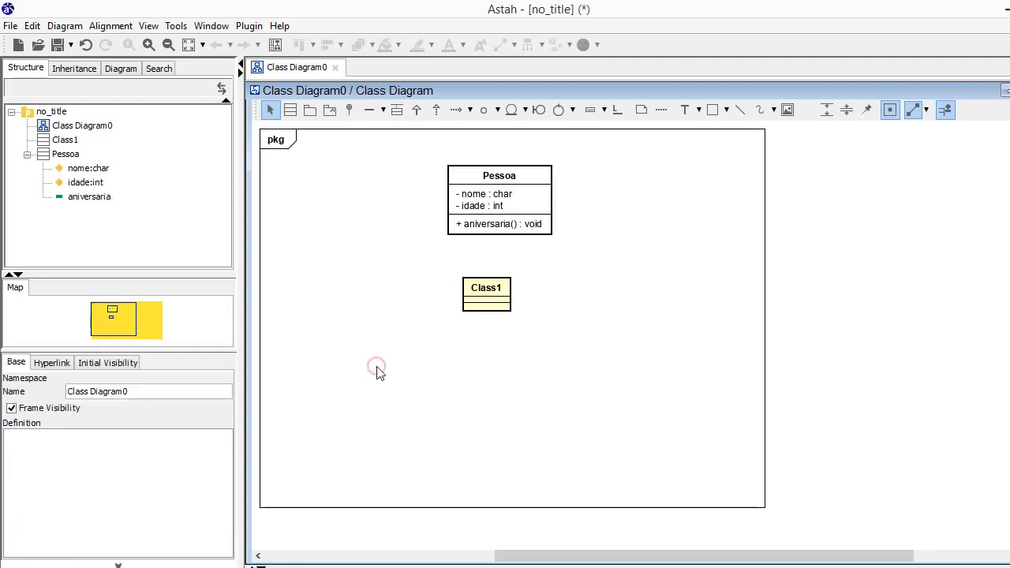
Step: Add a second operation named imprime_dados to the Pessoa class
left_click(543, 214)
double_click(136, 406)
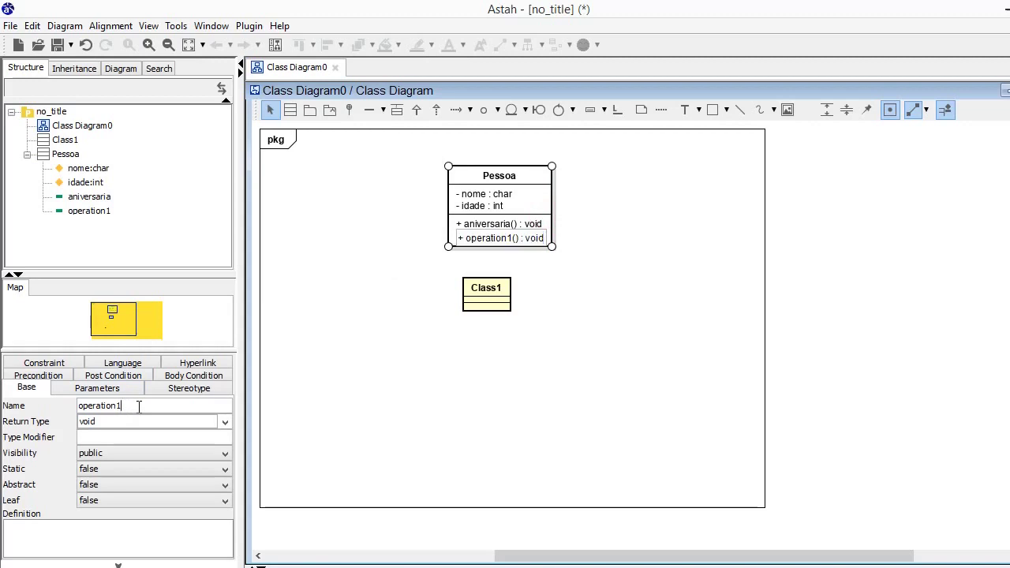
type("impr")
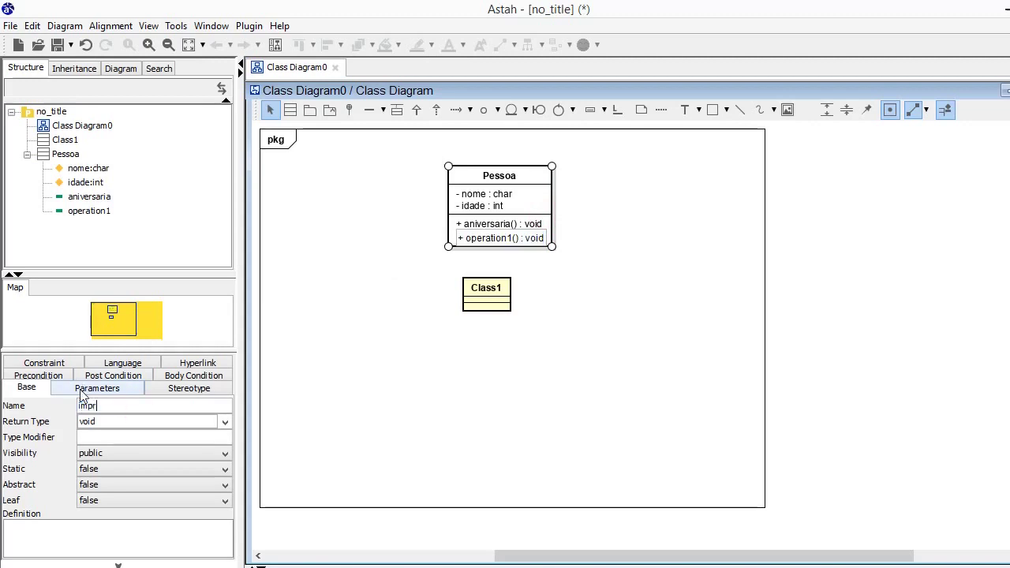
type("ime")
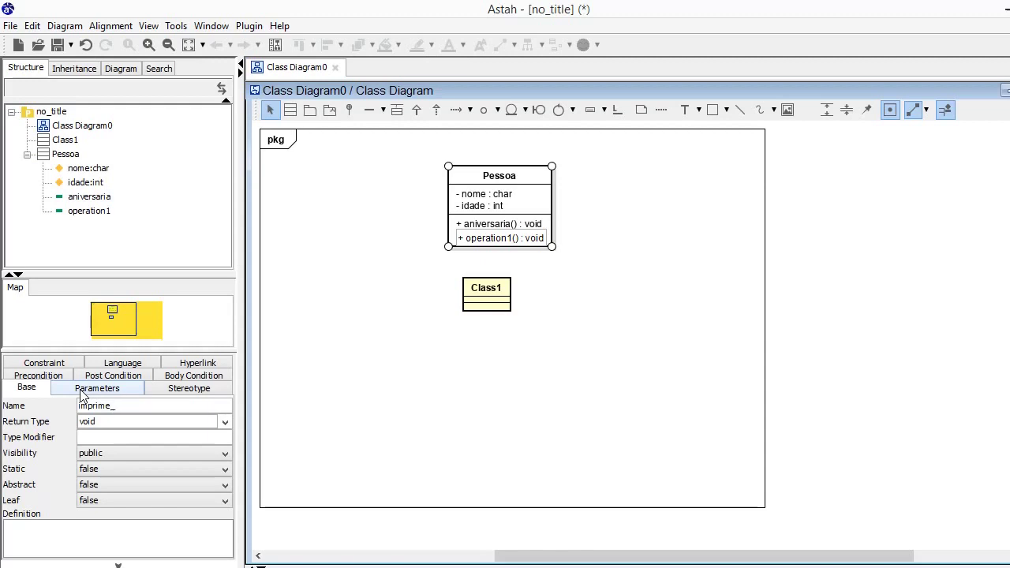
type("_dados")
left_click(147, 419)
left_click(588, 286)
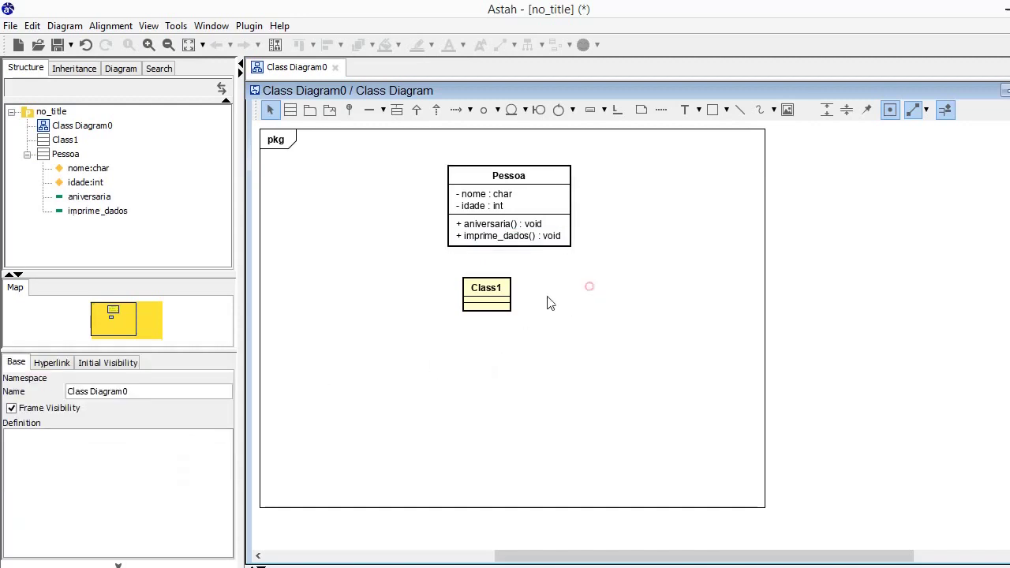
Step: Add a third operation to the Pessoa class, leaving its default name
mouse_move(511, 290)
mouse_move(540, 167)
left_click(561, 216)
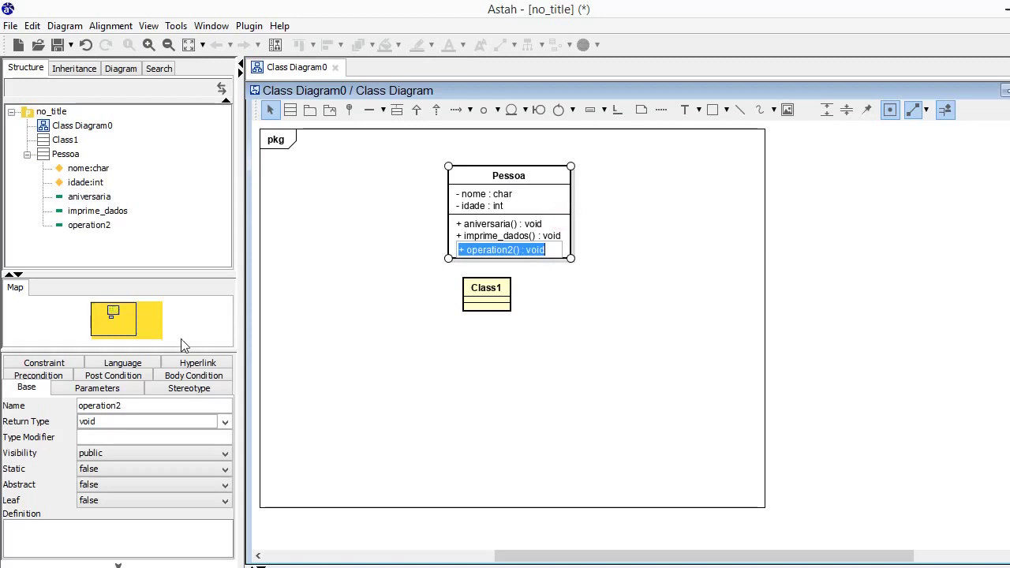
left_click(130, 407)
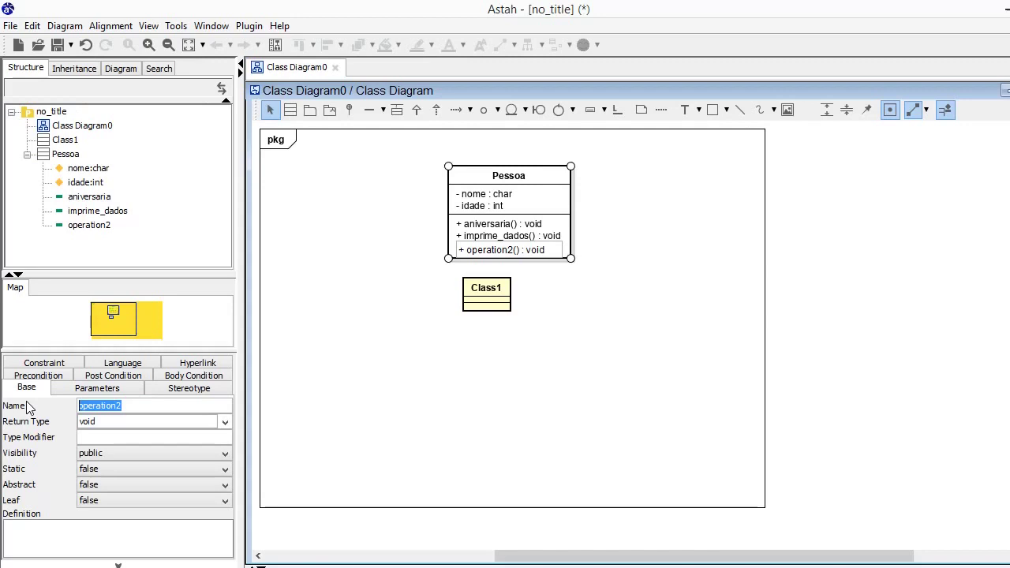
Step: Rename the Pessoa class as Funcionario
left_click(511, 177)
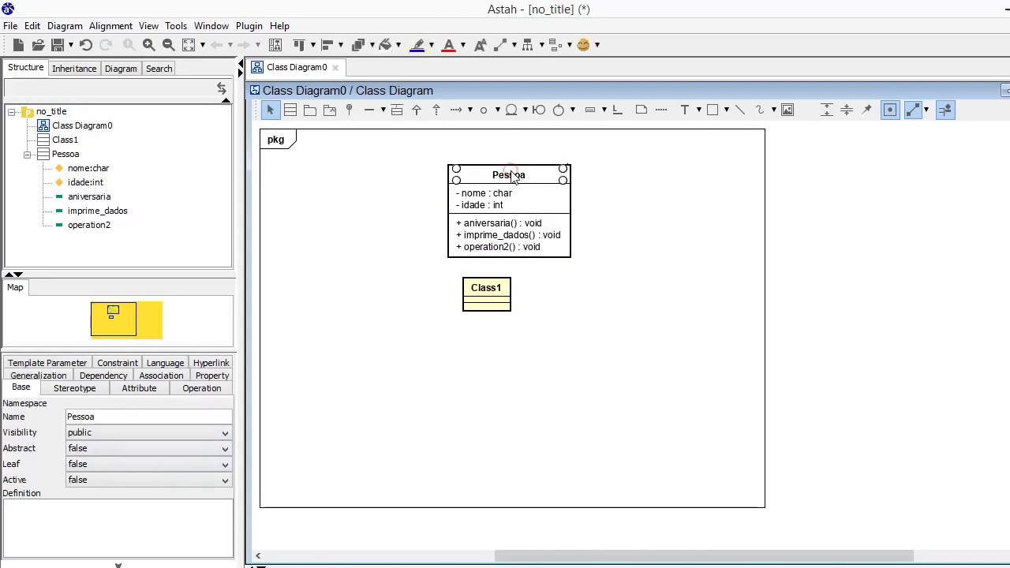
left_click(114, 416)
type("Funcionario")
key("Return")
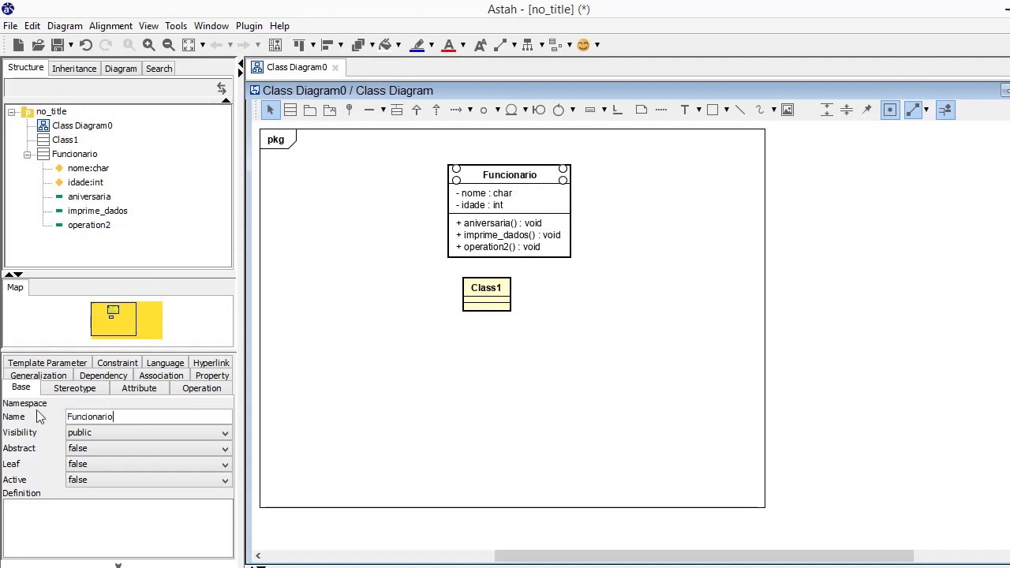
Step: Rename the third operation of the Funcionario class as ajusta_salario
left_click(487, 247)
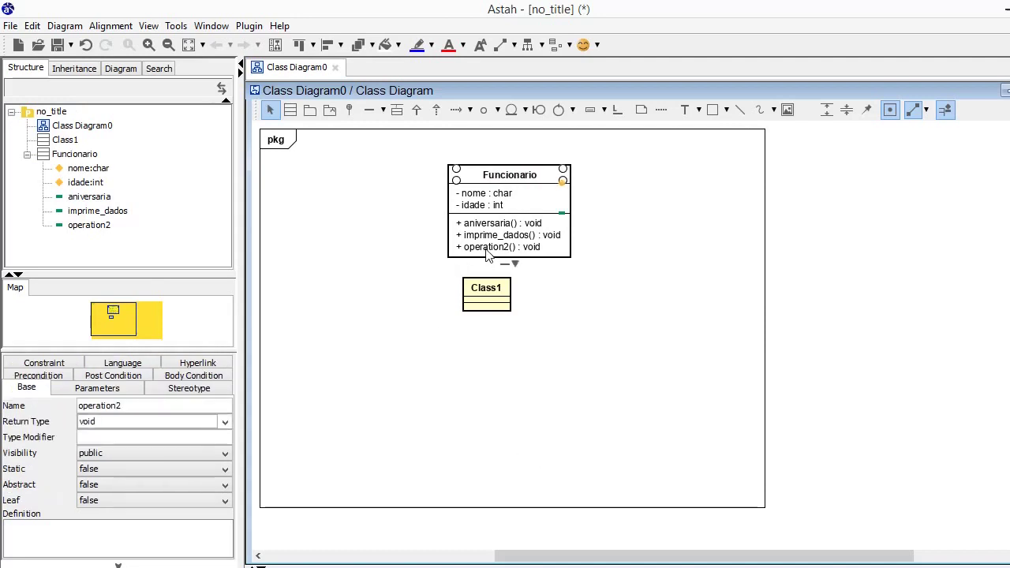
left_click(146, 404)
double_click(146, 405)
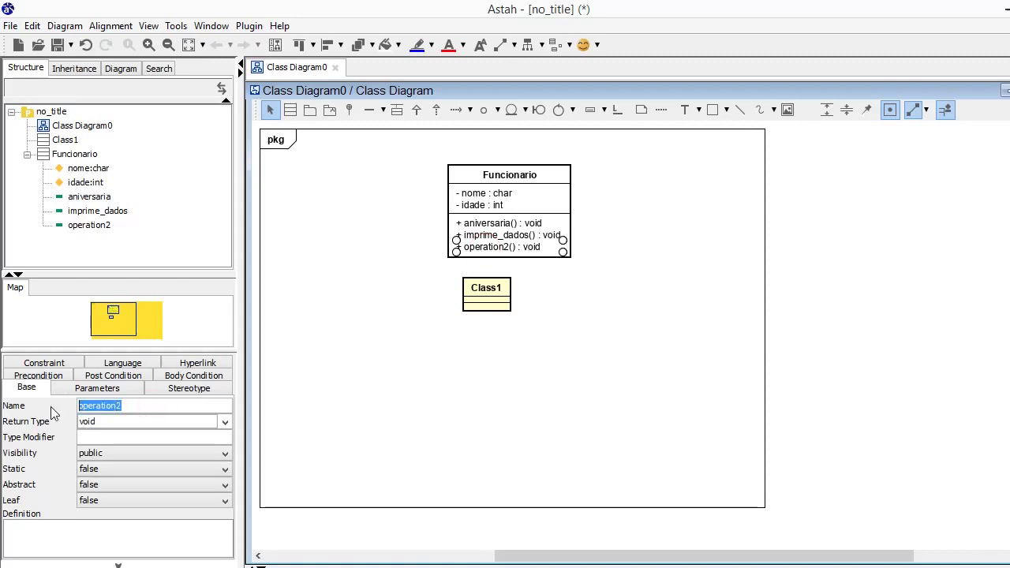
type("ajusta_salario")
left_click(117, 420)
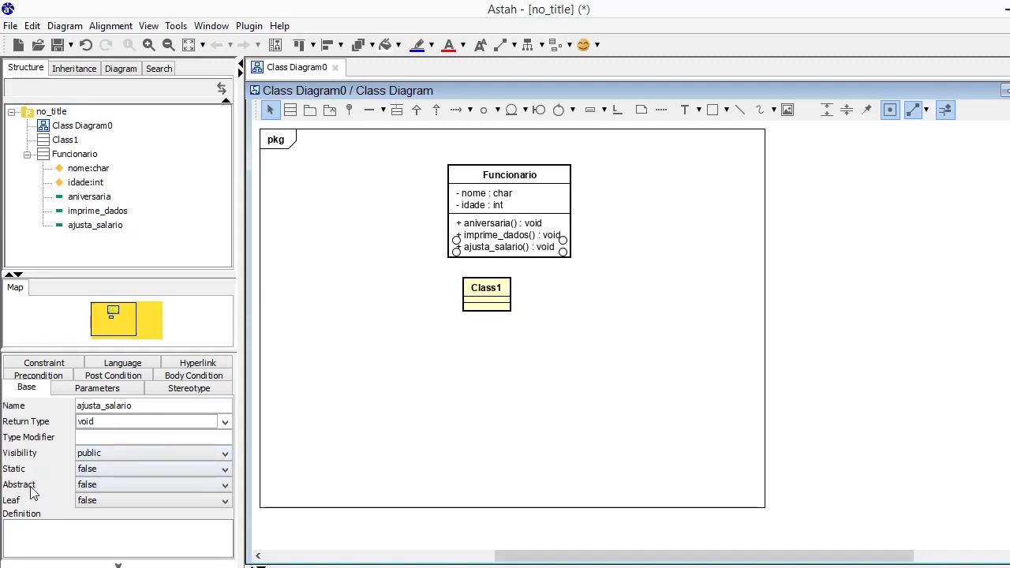
Step: Make the ajusta_salario operation of the Funcionario class abstract
left_click(99, 486)
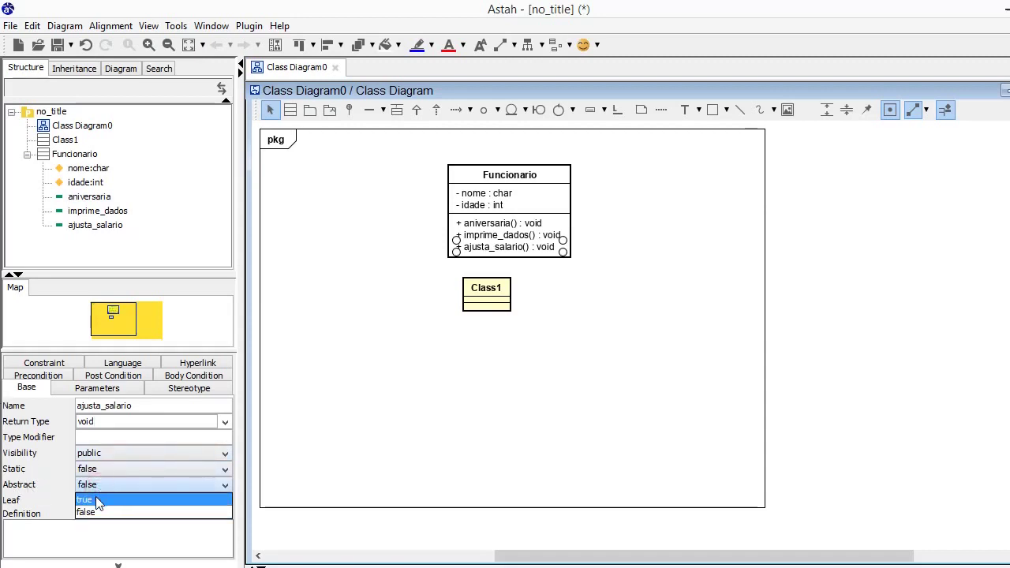
left_click(94, 499)
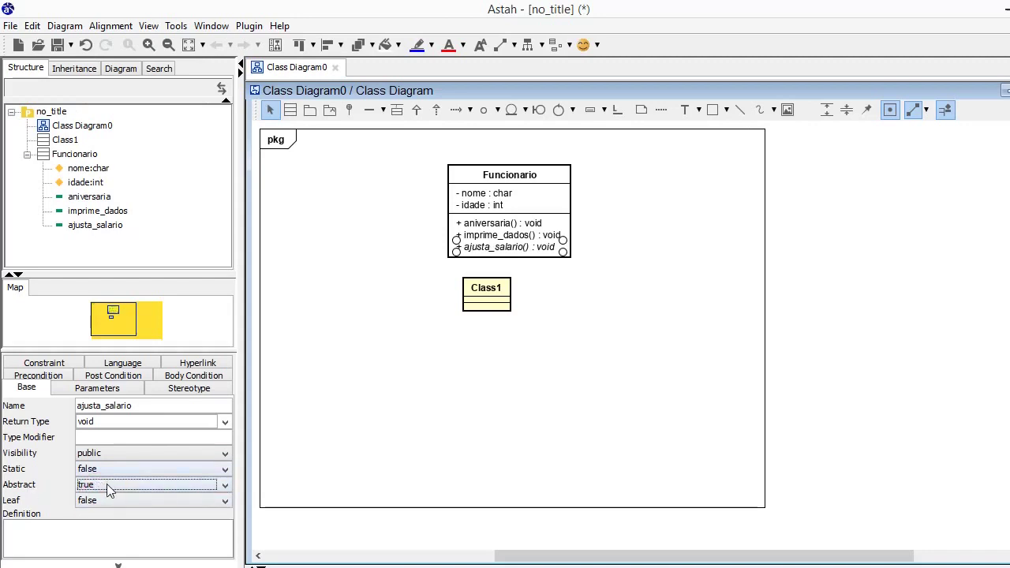
left_click(458, 384)
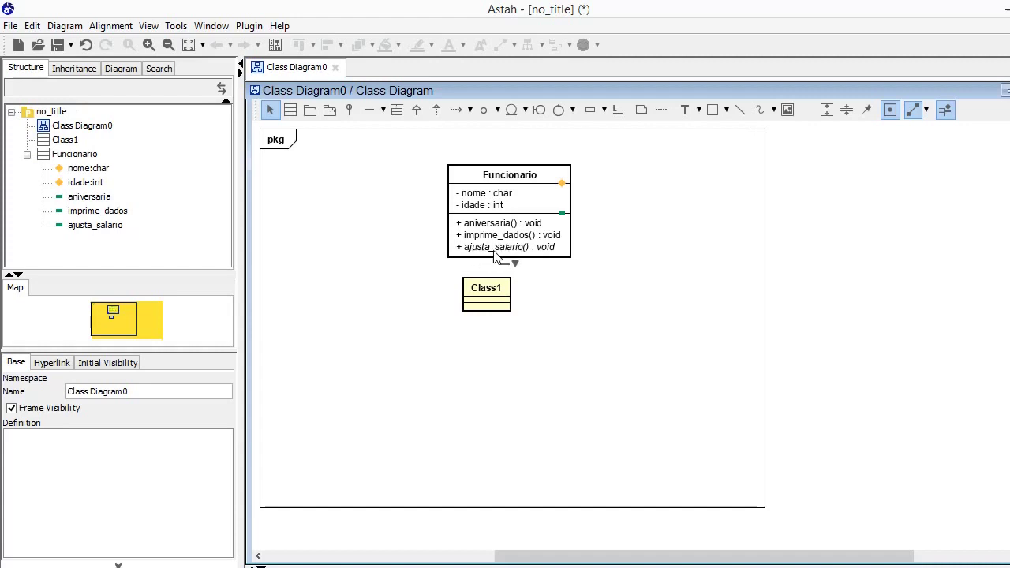
Step: Move Class1 so it sits centred beneath Funcionario and change its fill colour to white
left_click_drag(496, 285, 519, 305)
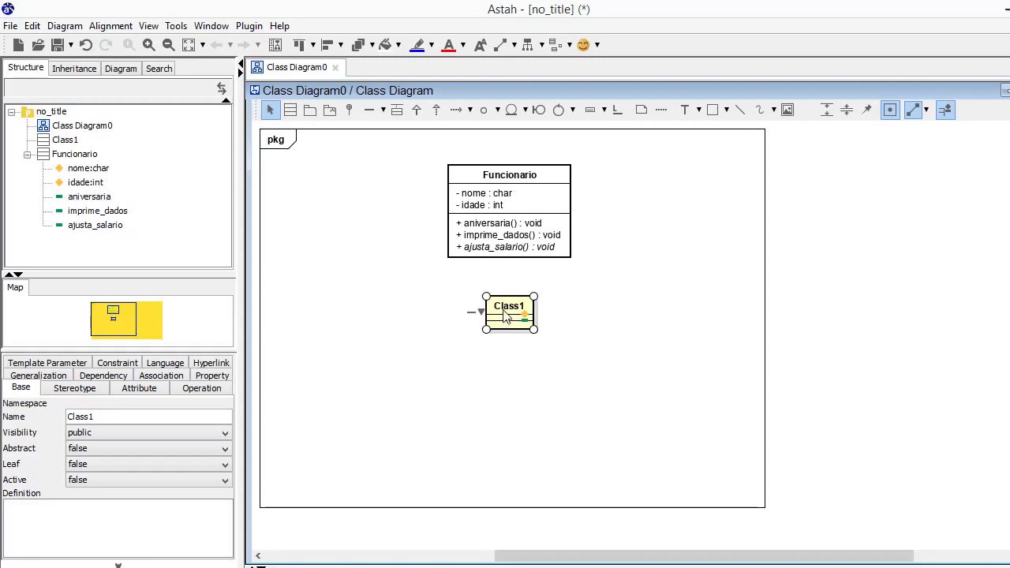
left_click(398, 45)
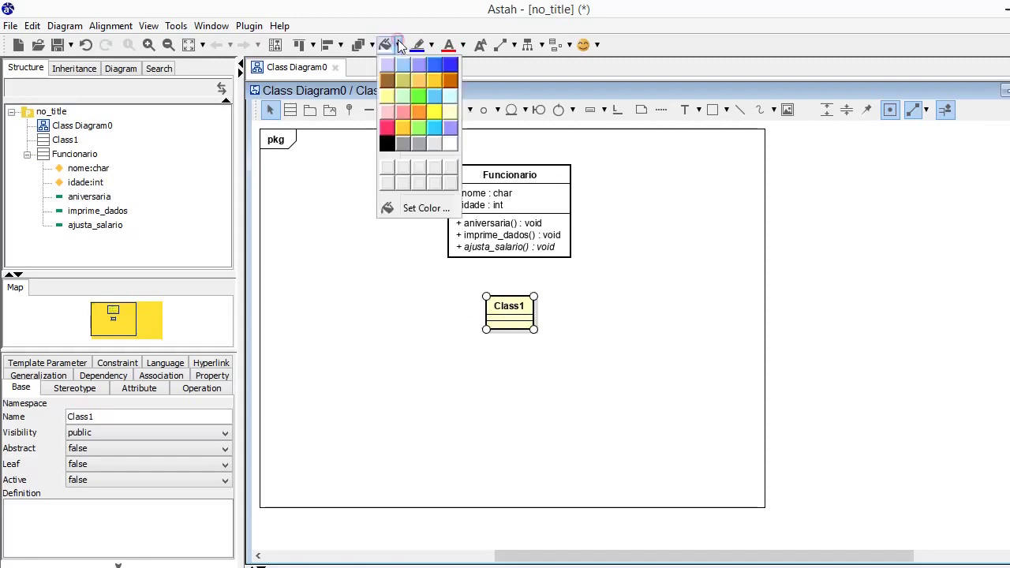
left_click(448, 142)
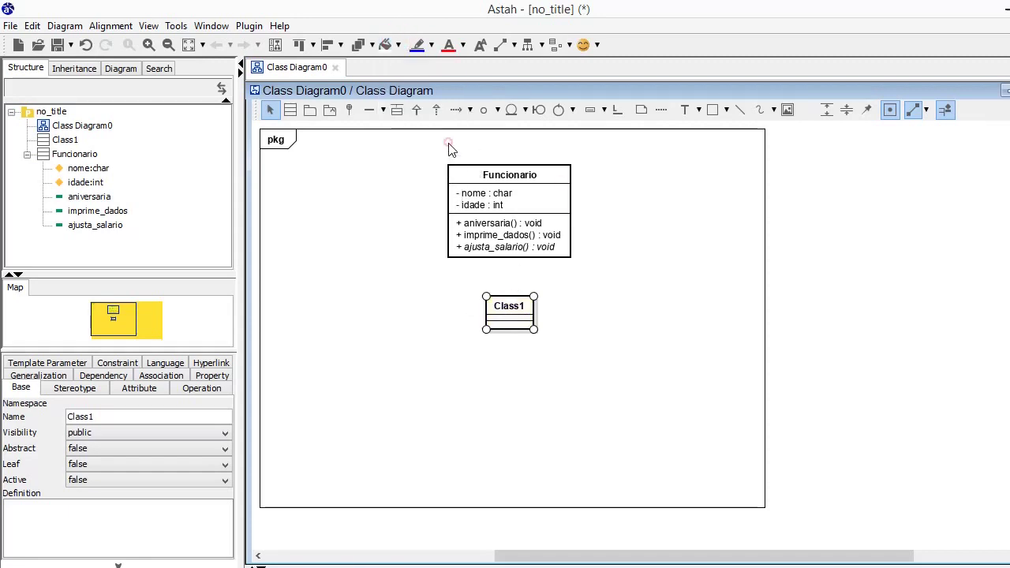
Step: Rename Class1 as Vendedor
double_click(131, 416)
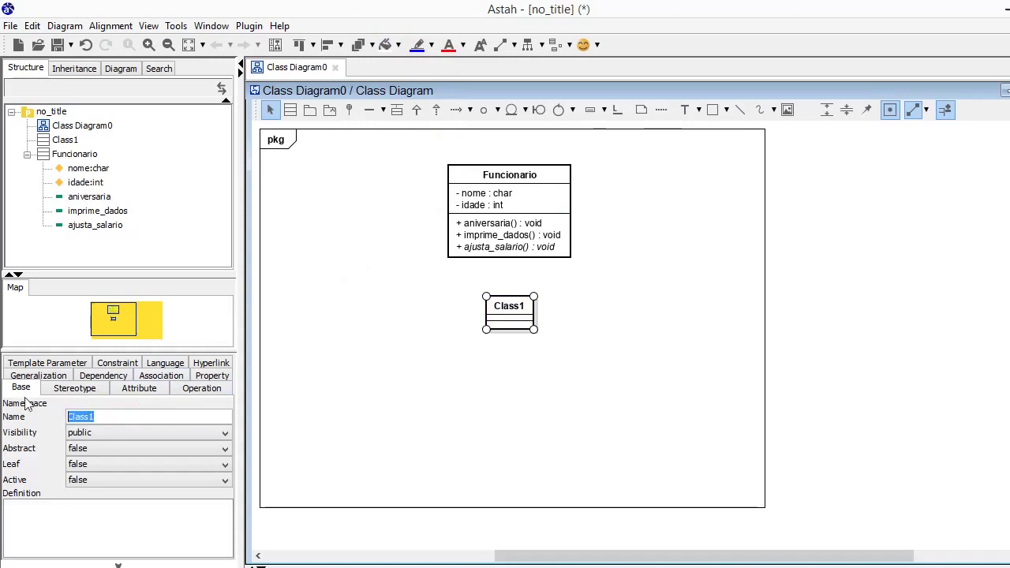
type("Vee")
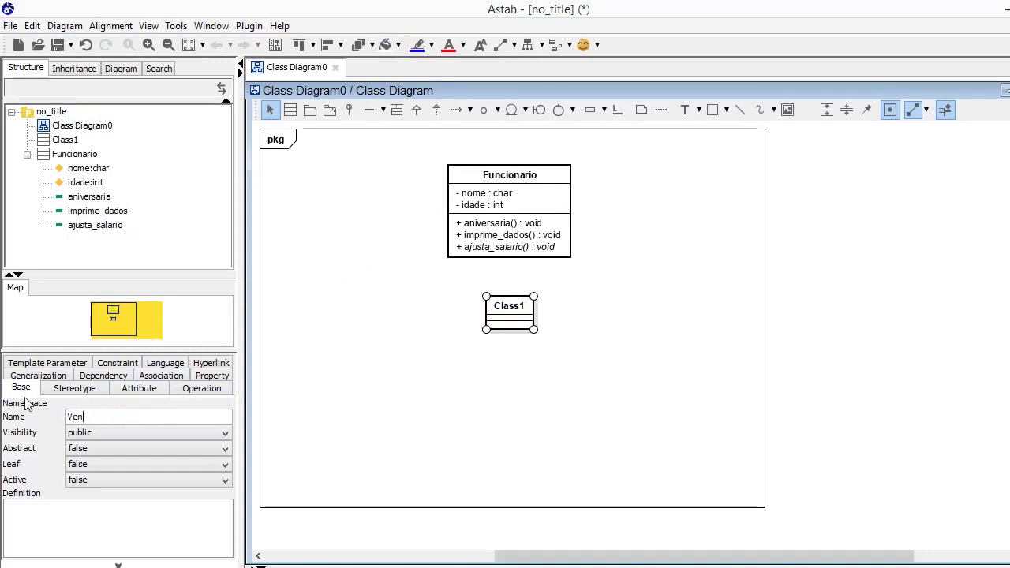
type("ndedor")
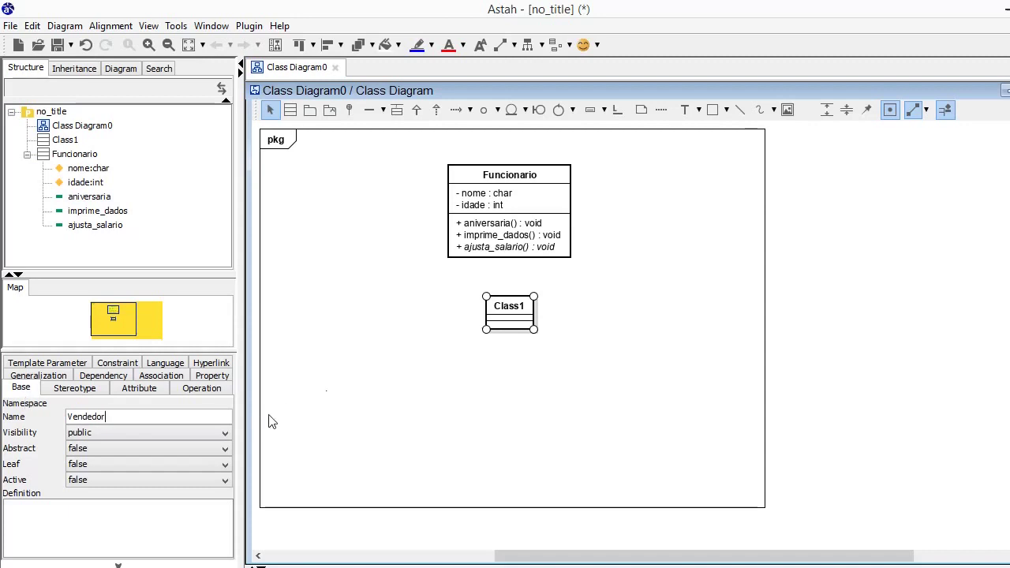
left_click(462, 385)
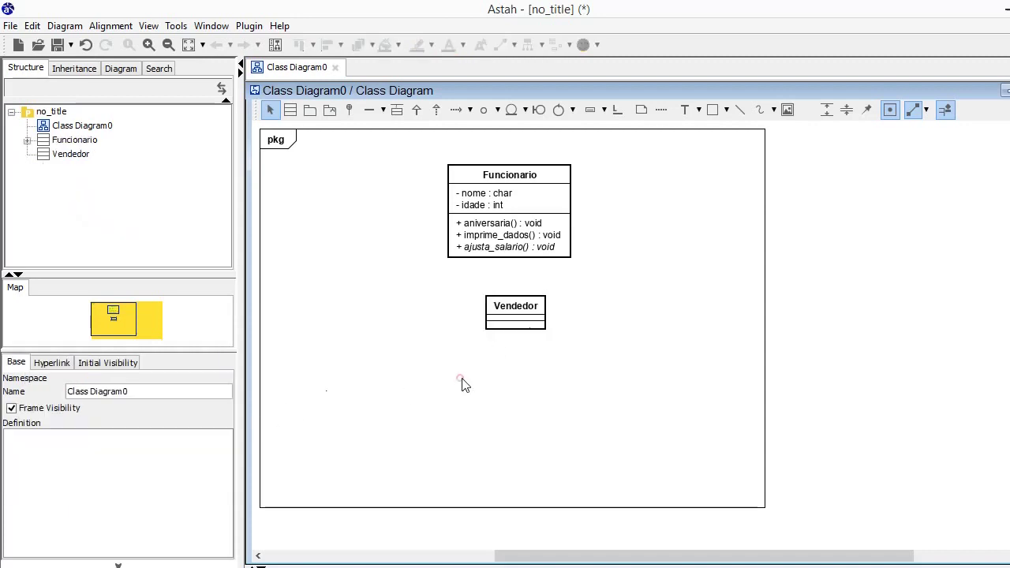
Step: Add an attribute named comissao to the Vendedor class and set its type to float
left_click(539, 319)
double_click(122, 380)
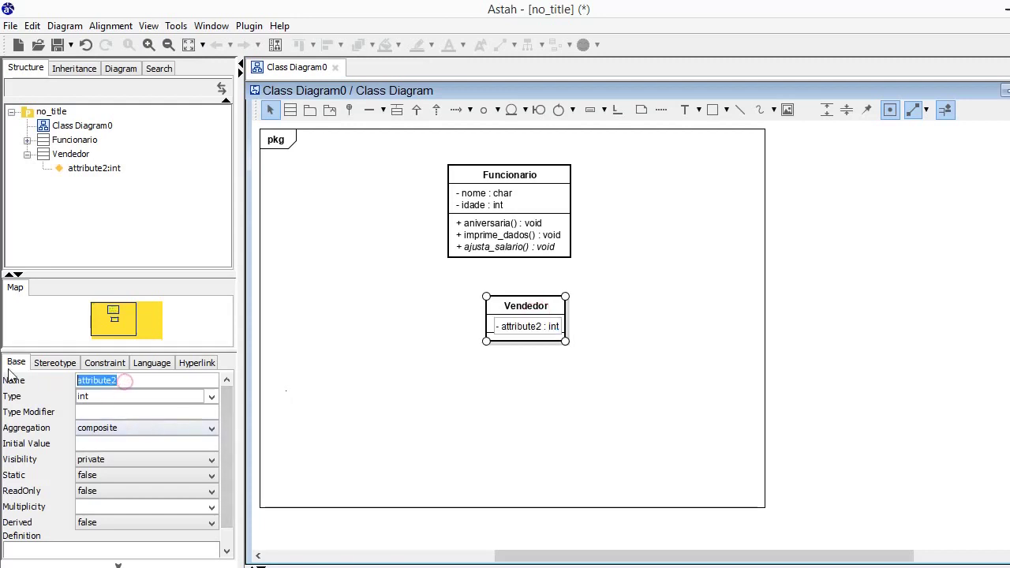
type("comissao")
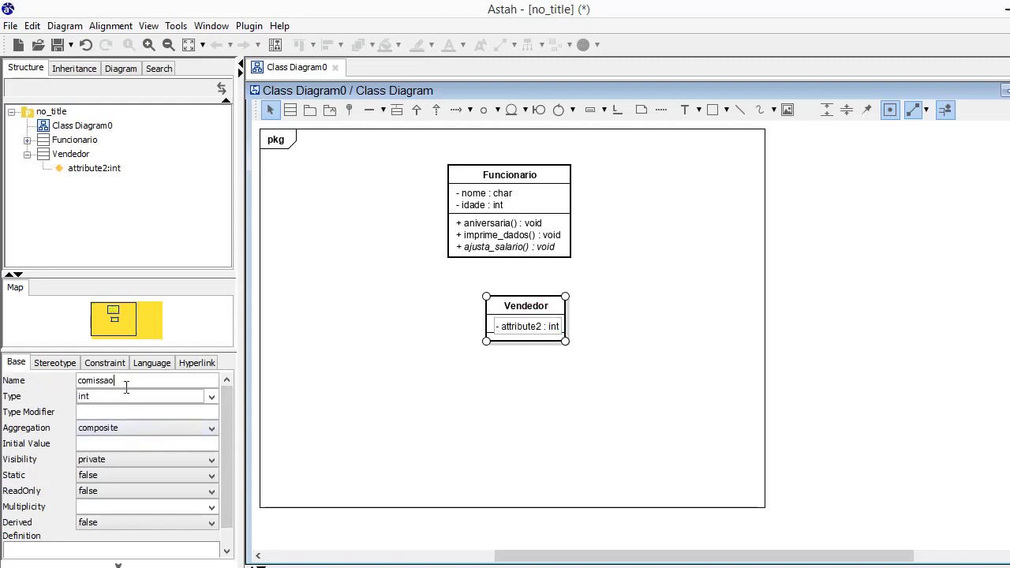
left_click(210, 396)
left_click(211, 397)
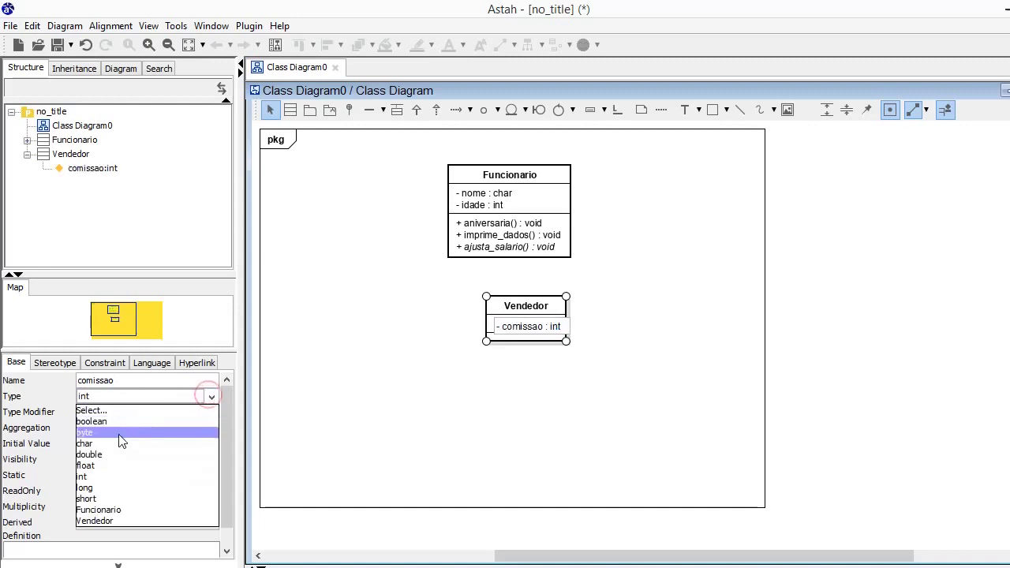
left_click(101, 466)
left_click(395, 413)
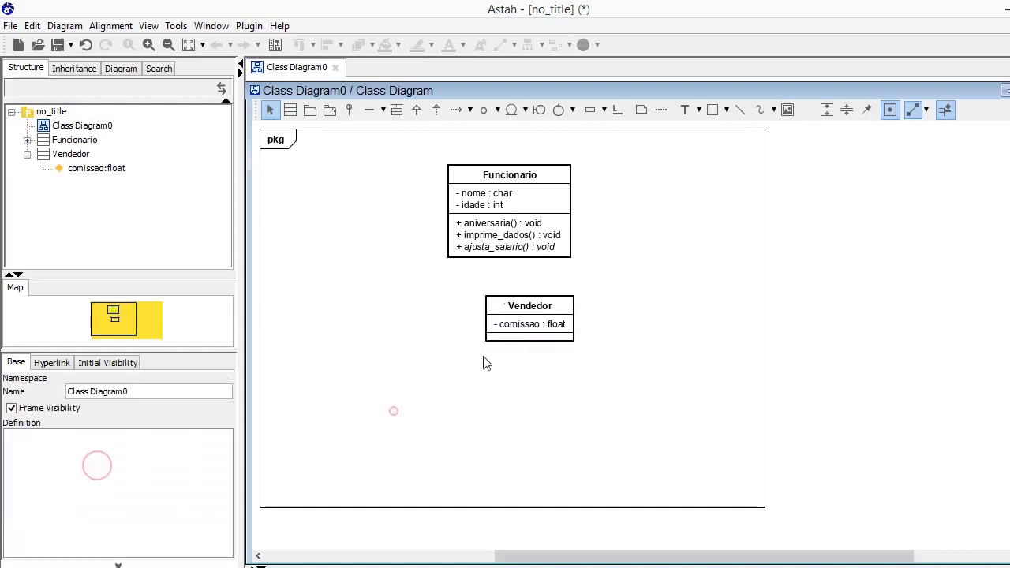
Step: Move the Vendedor class slightly closer to Funcionario and add an operation named ajusta_salario to it
left_click_drag(543, 301, 513, 289)
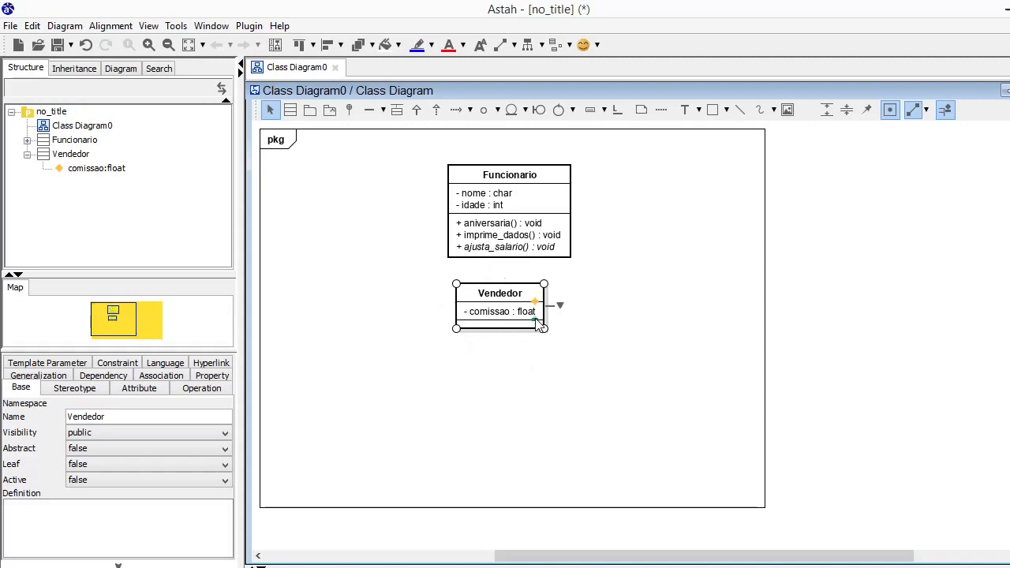
key("ctrl+f")
left_click(154, 405)
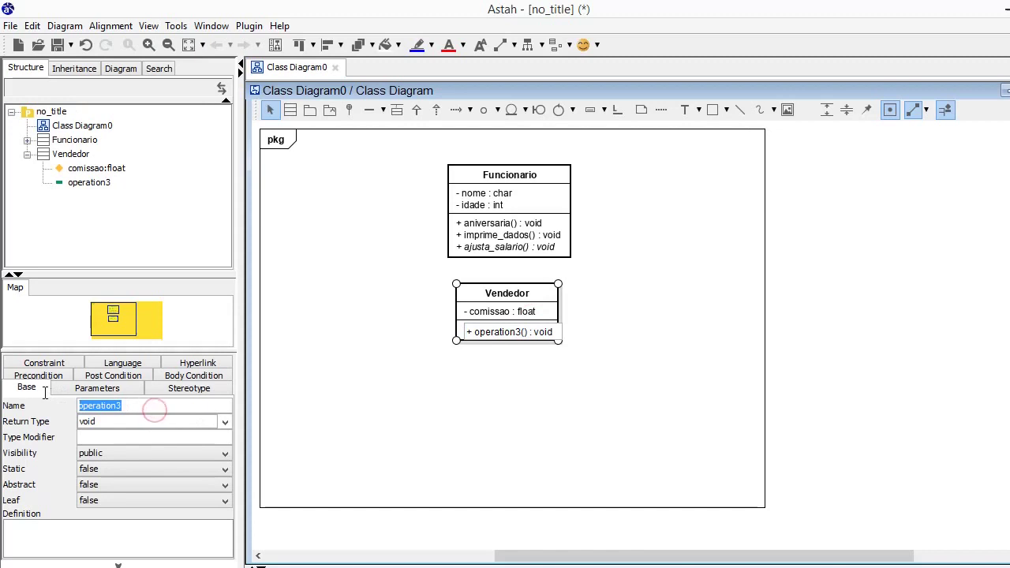
type("a")
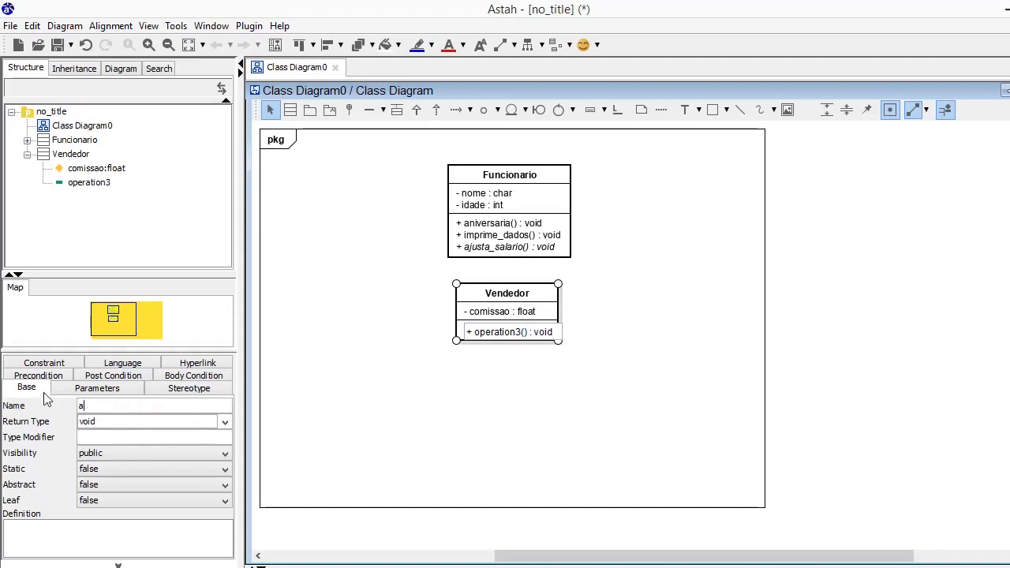
type("justa_salario")
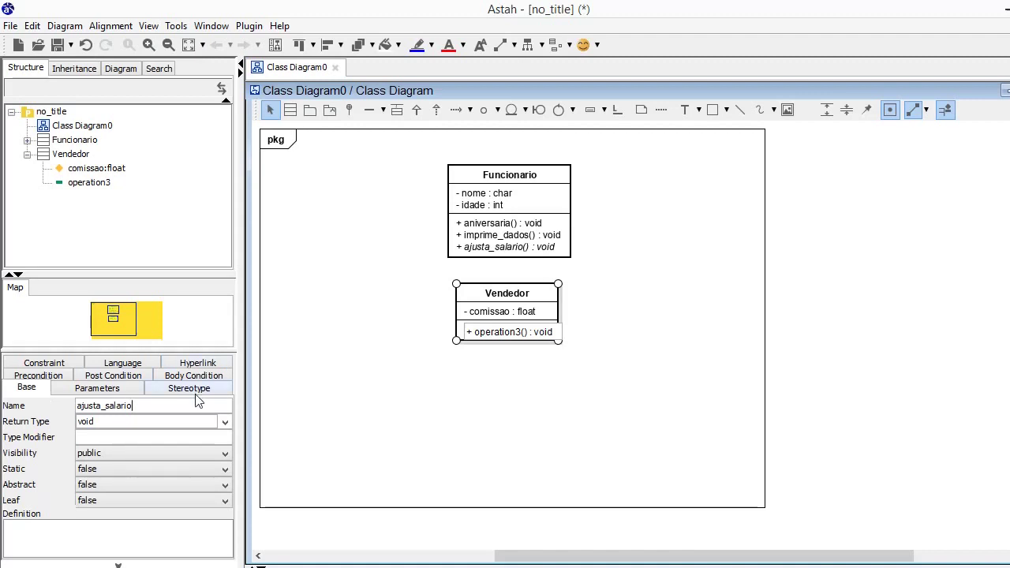
left_click(225, 424)
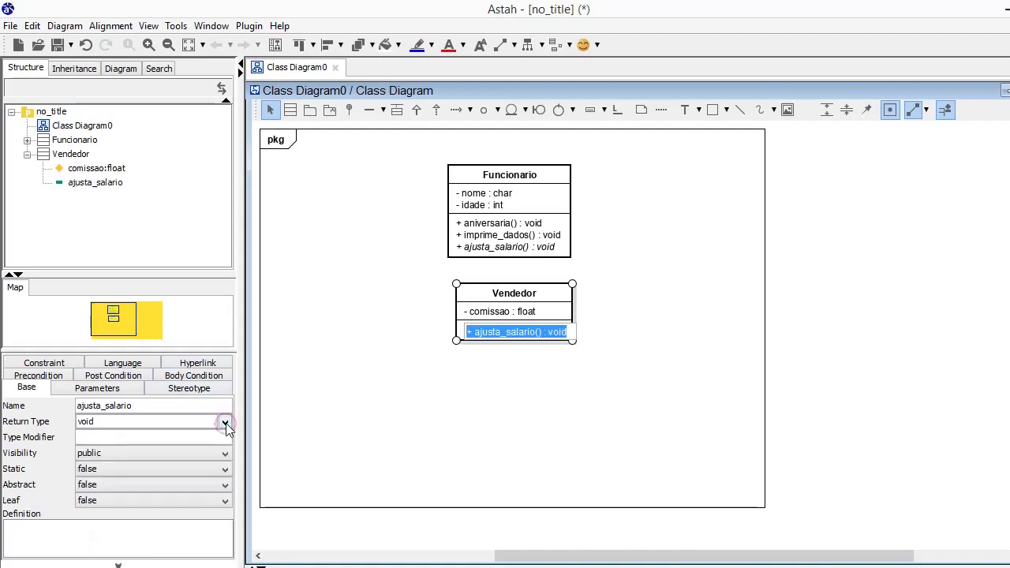
Step: Set the return type of Vendedor's ajusta_salario operation to double and align the class's left edge with Funcionario
left_click(225, 425)
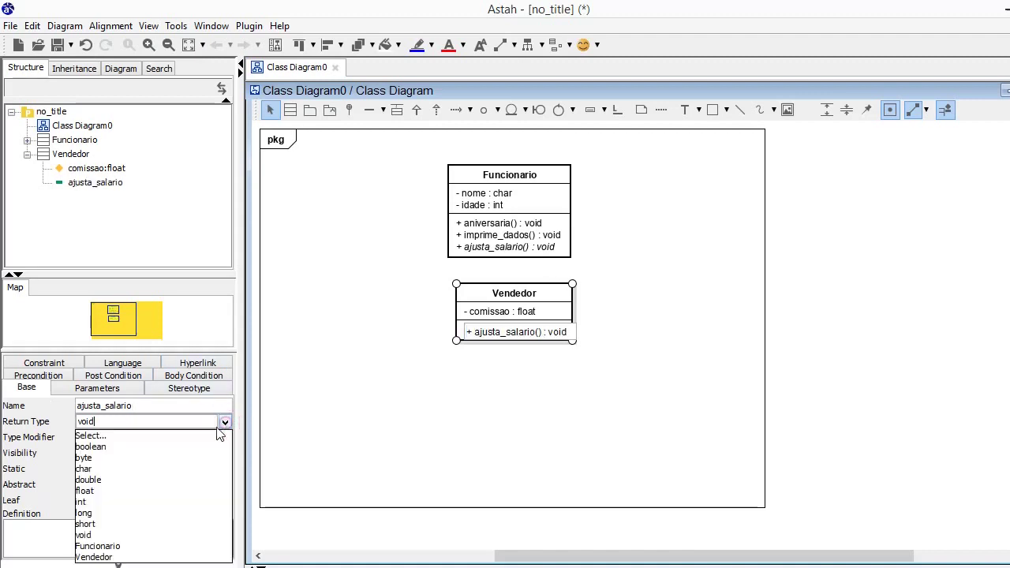
left_click(102, 479)
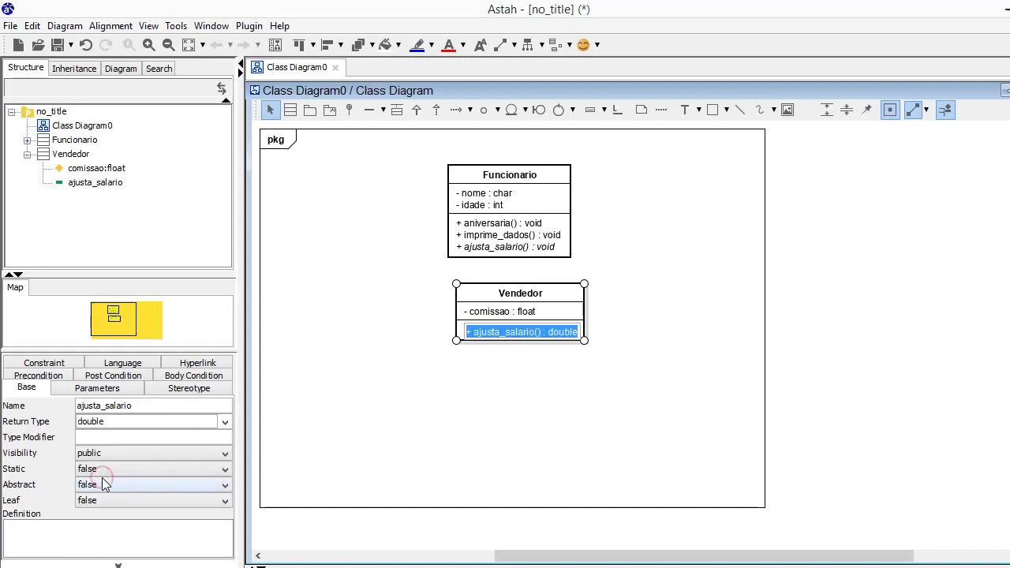
left_click(378, 414)
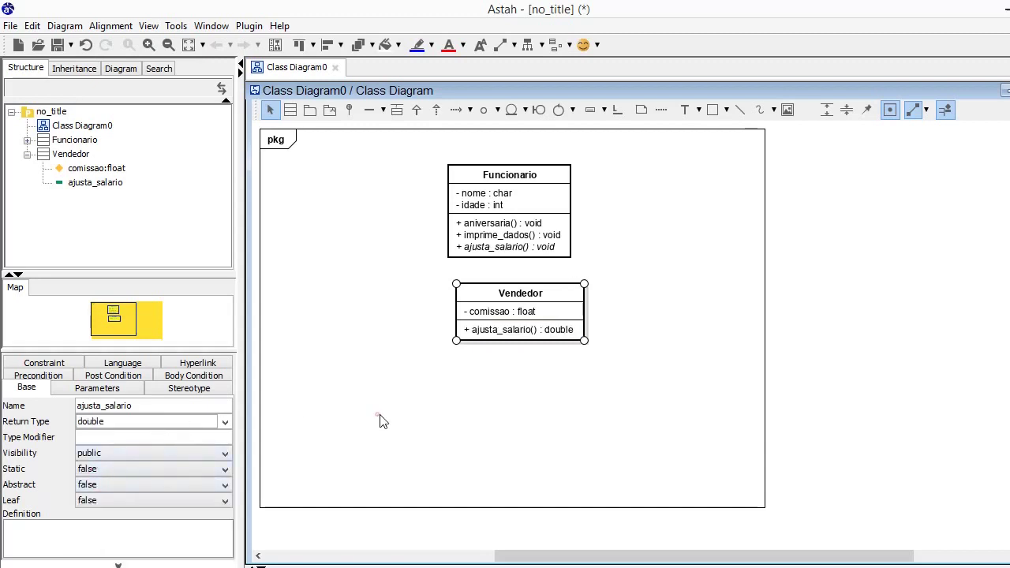
left_click_drag(504, 289, 495, 297)
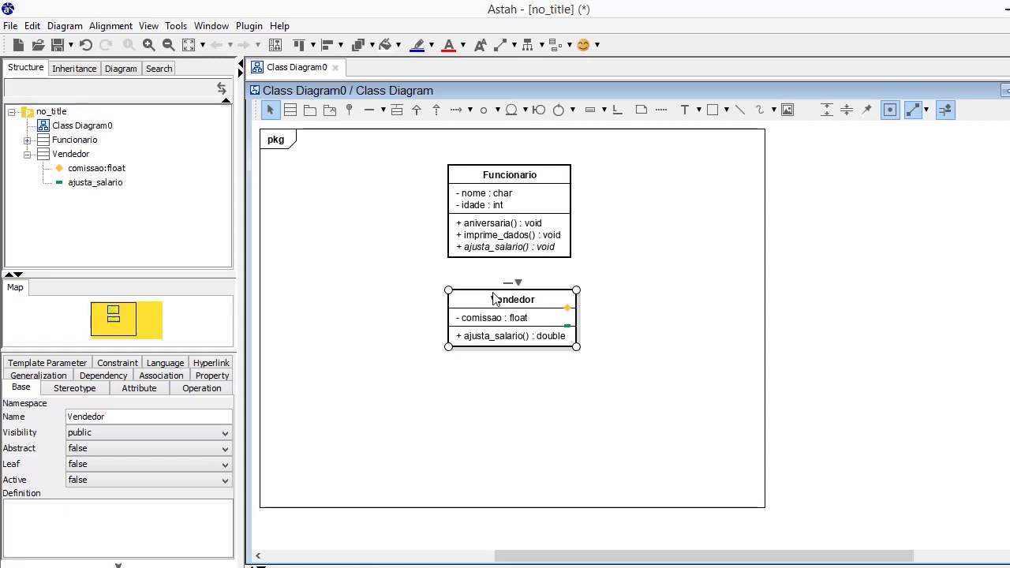
Step: Add a parameter named perc_ajuste of type double to the ajusta_salario operation of Vendedor
left_click(493, 338)
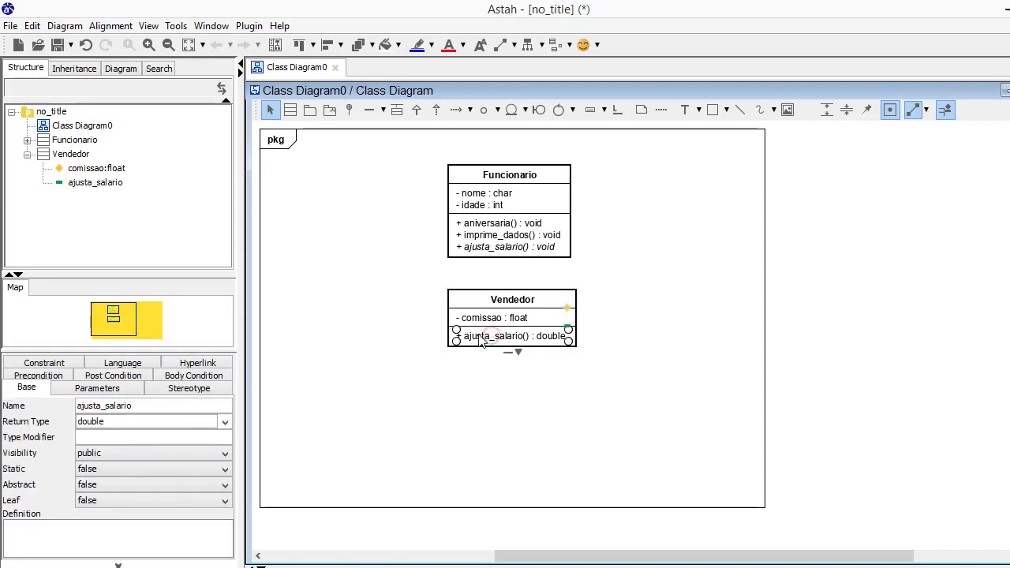
left_click(105, 393)
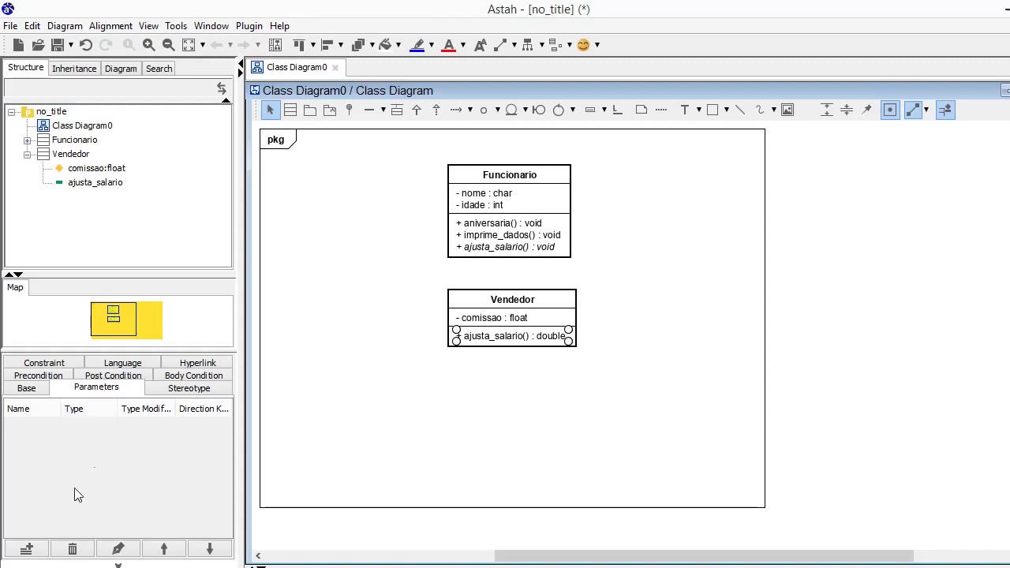
left_click(29, 548)
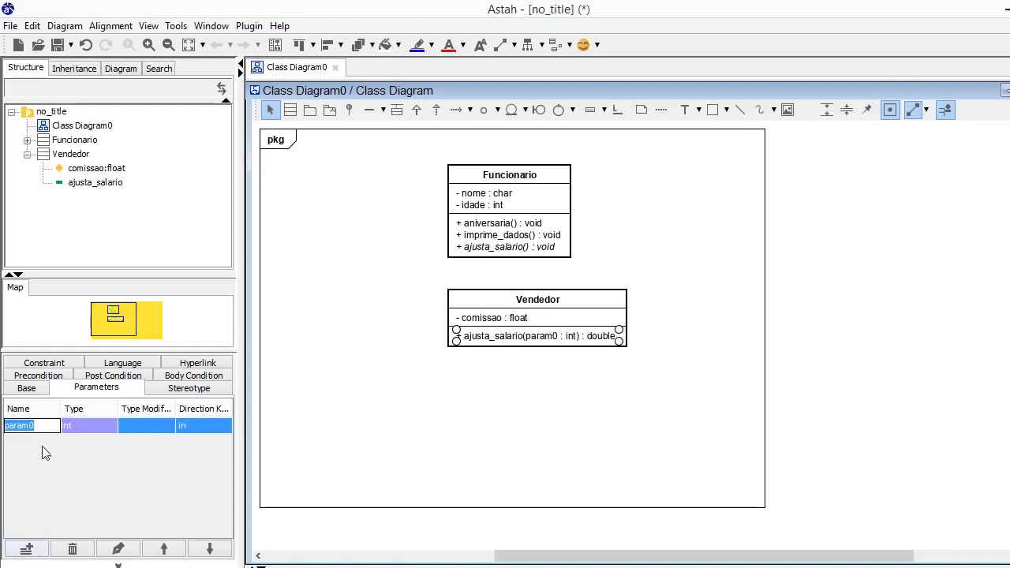
type("perc_ajuste")
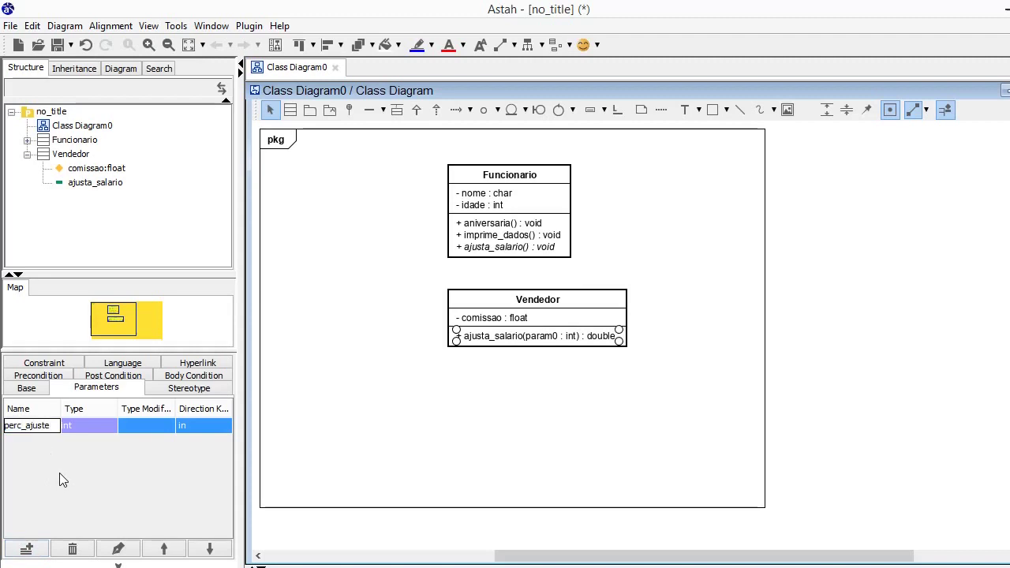
key("Return")
left_click(73, 433)
left_click(110, 426)
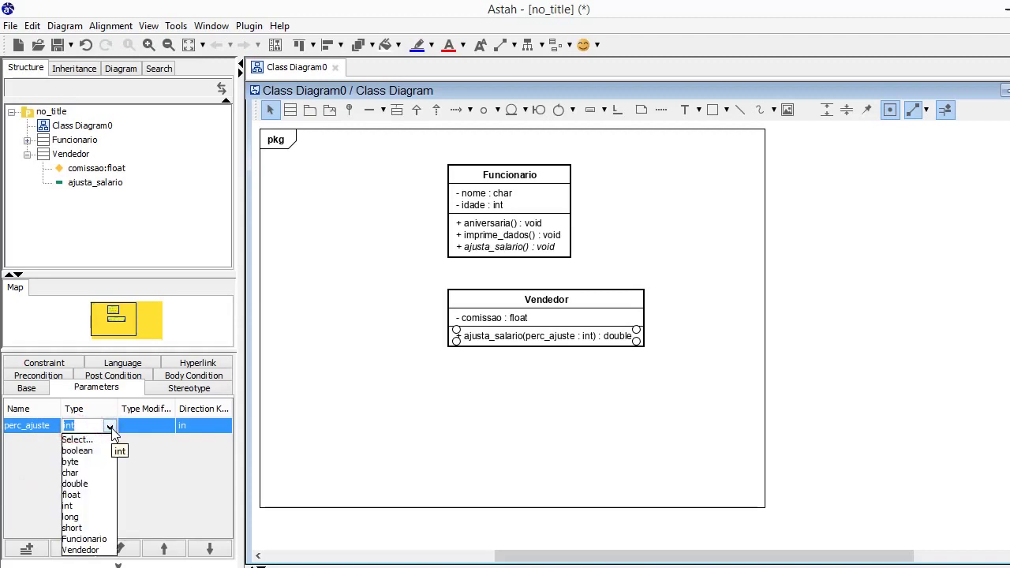
left_click(87, 483)
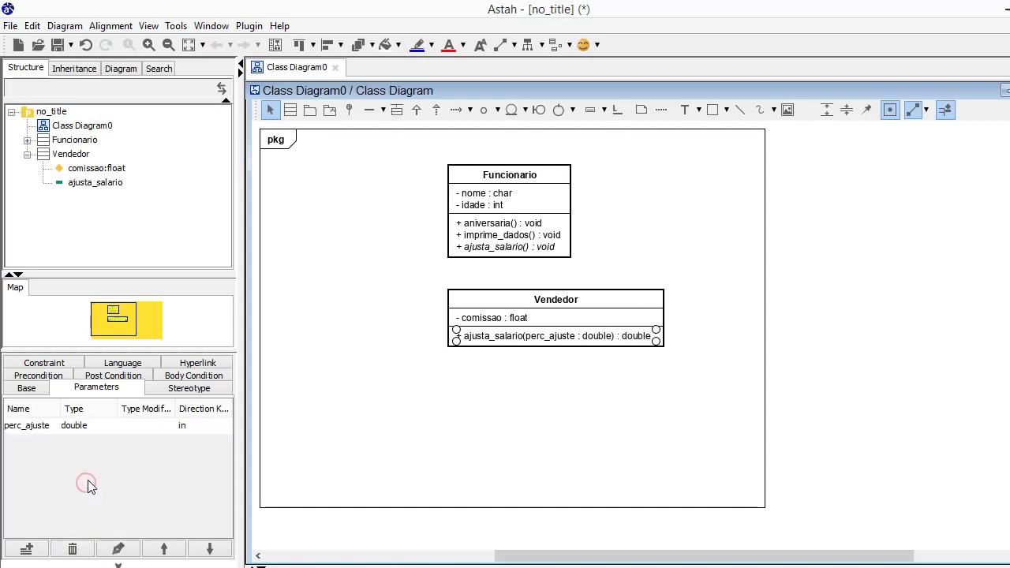
left_click(374, 402)
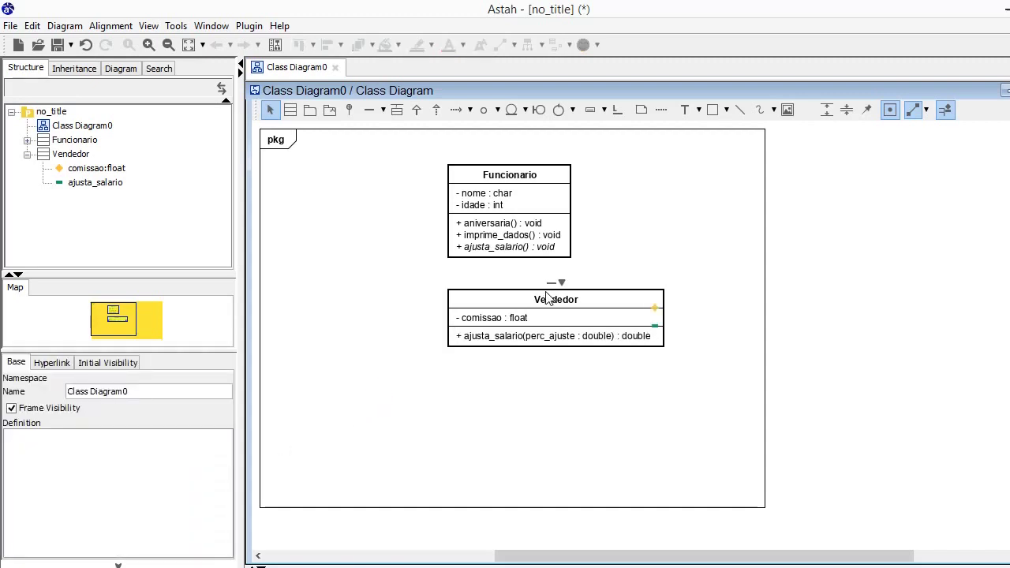
Step: Draw a generalization from Vendedor to Funcionario and centre Vendedor beneath Funcionario so the connector runs straight
left_click_drag(549, 298, 476, 299)
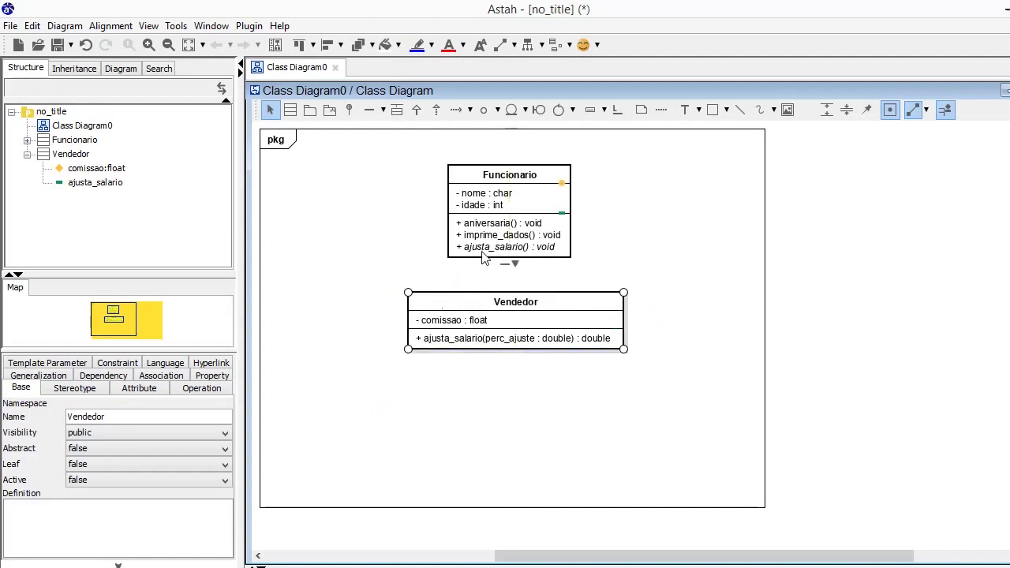
left_click(417, 116)
left_click(499, 298)
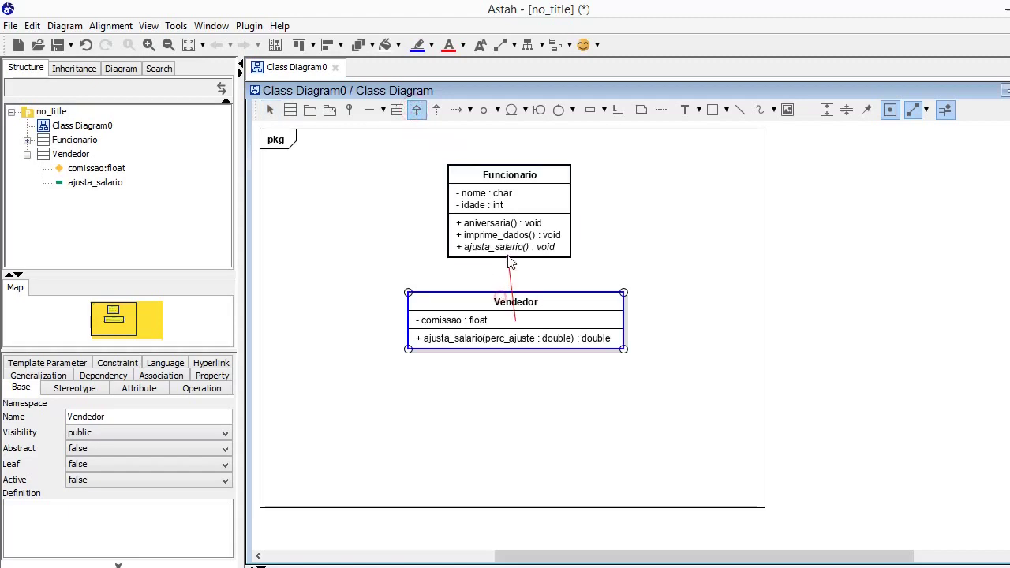
left_click(515, 263)
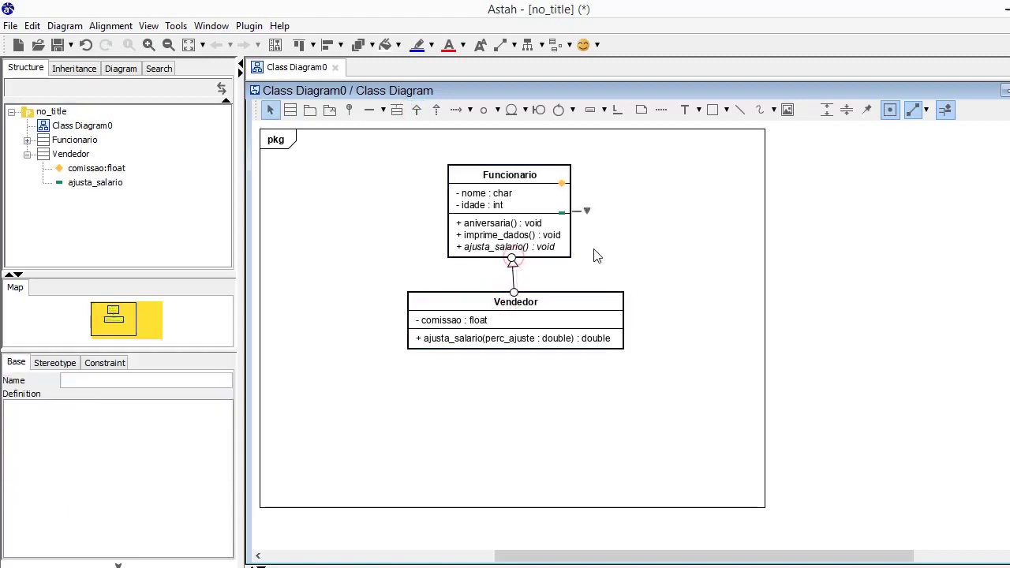
left_click(591, 250)
left_click_drag(548, 292, 543, 297)
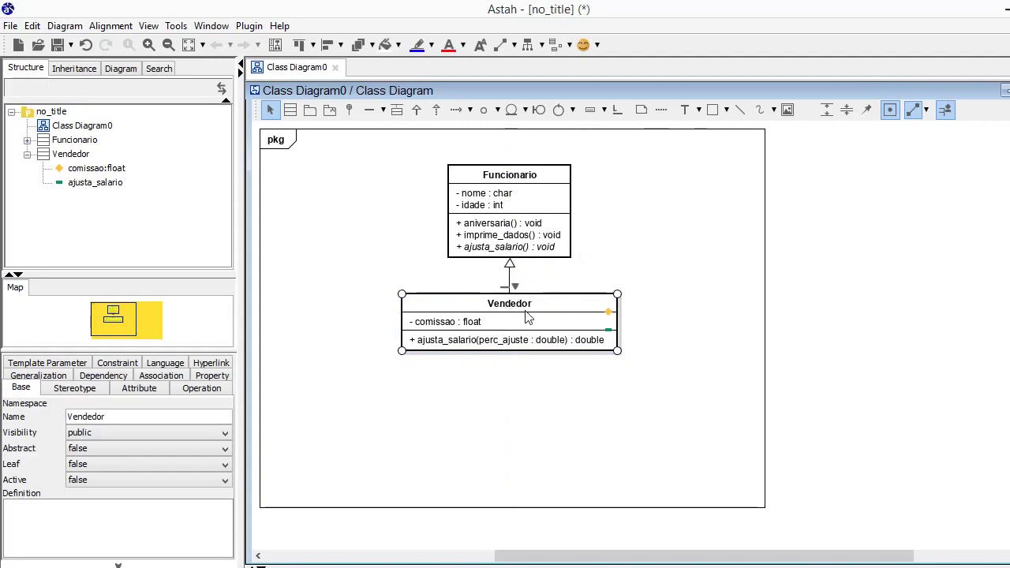
left_click(384, 111)
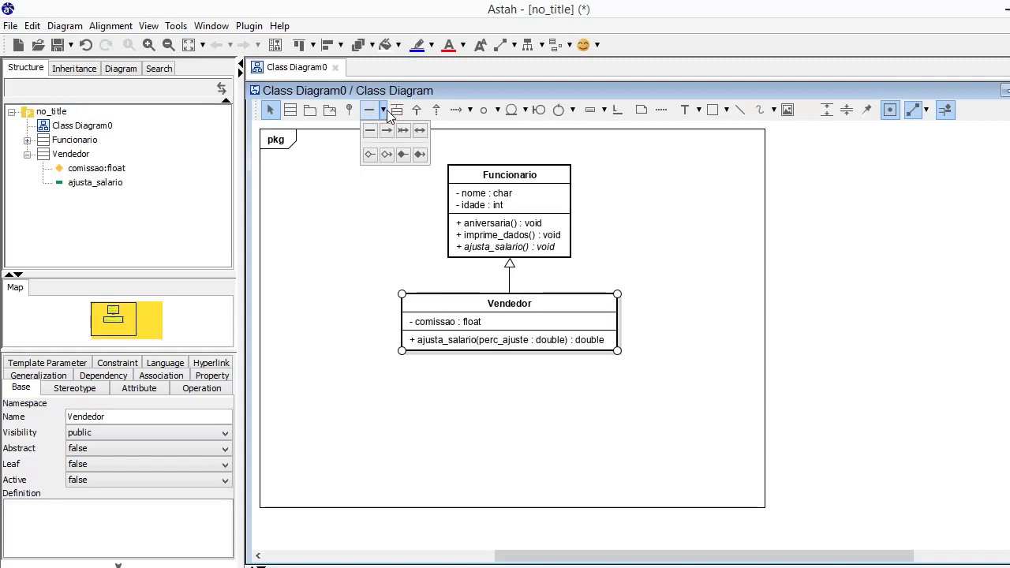
left_click(357, 237)
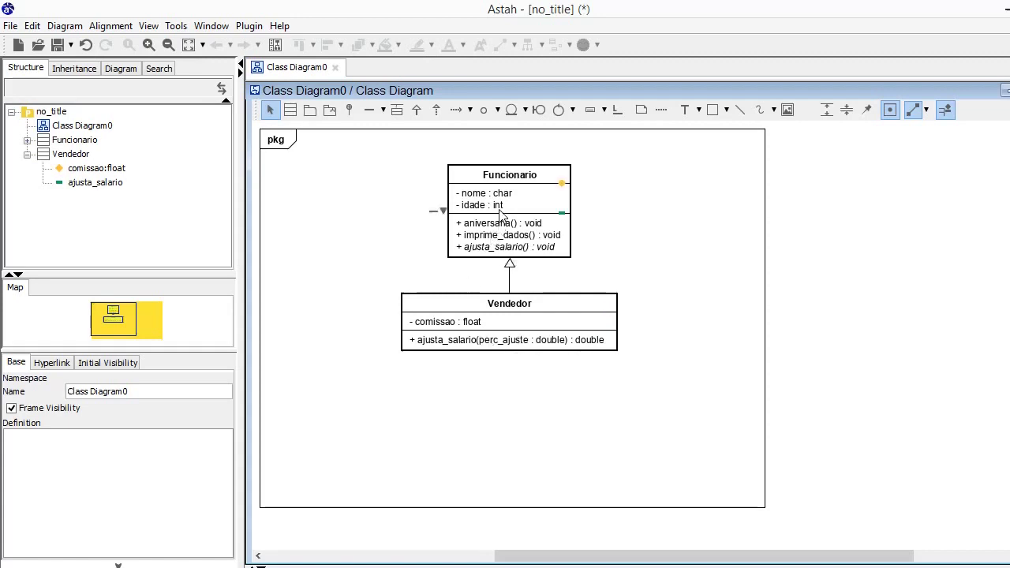
Step: Add an attribute named salario to the Funcionario class
left_click(561, 188)
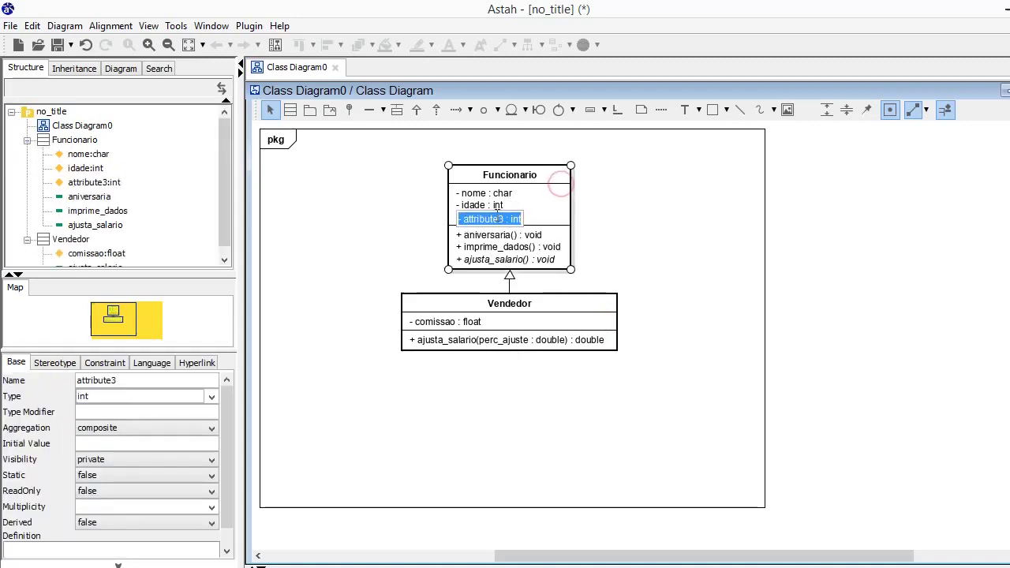
mouse_move(489, 219)
left_mouse_down()
mouse_move(503, 219)
mouse_move(470, 217)
left_mouse_up()
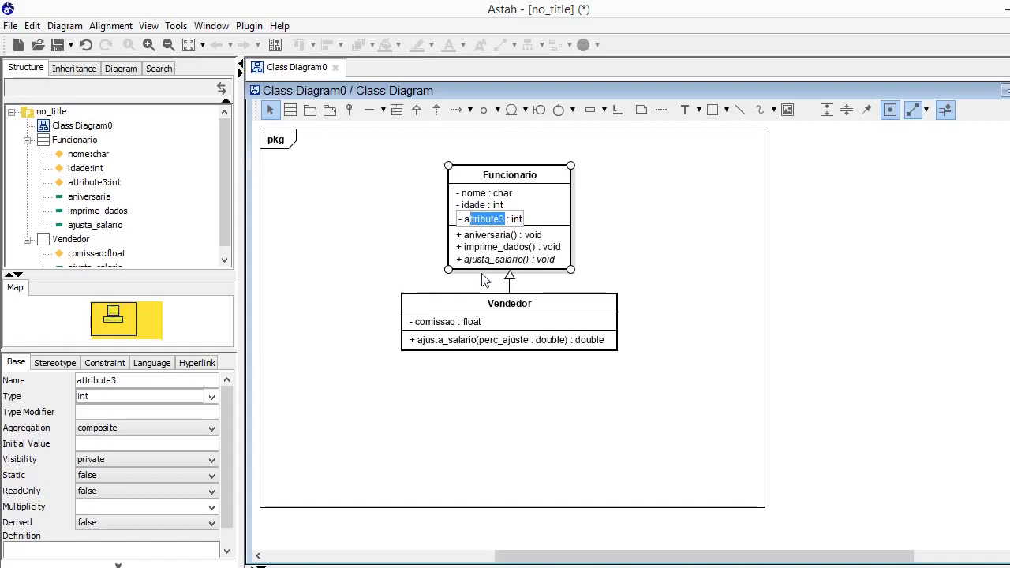
type("salario")
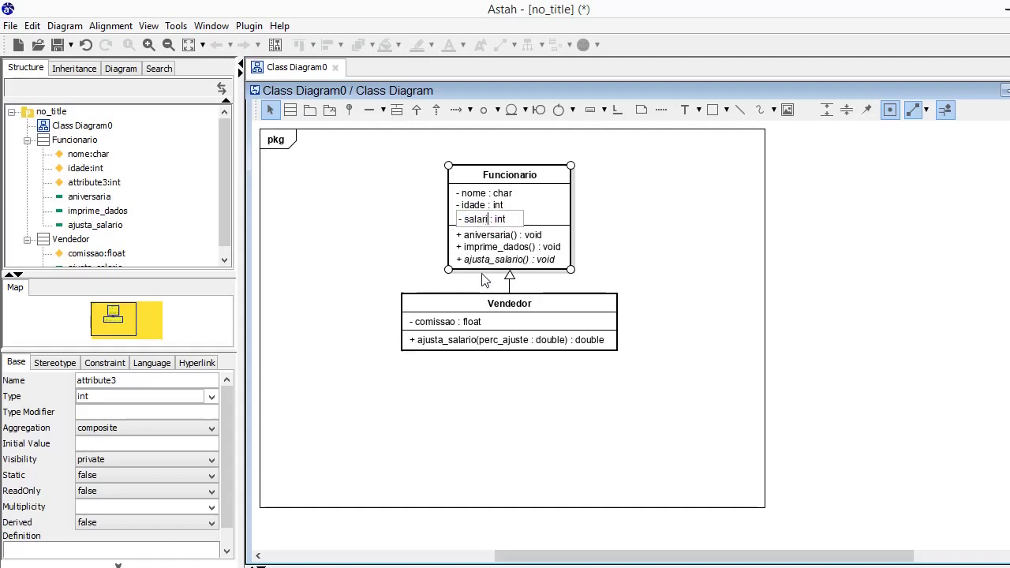